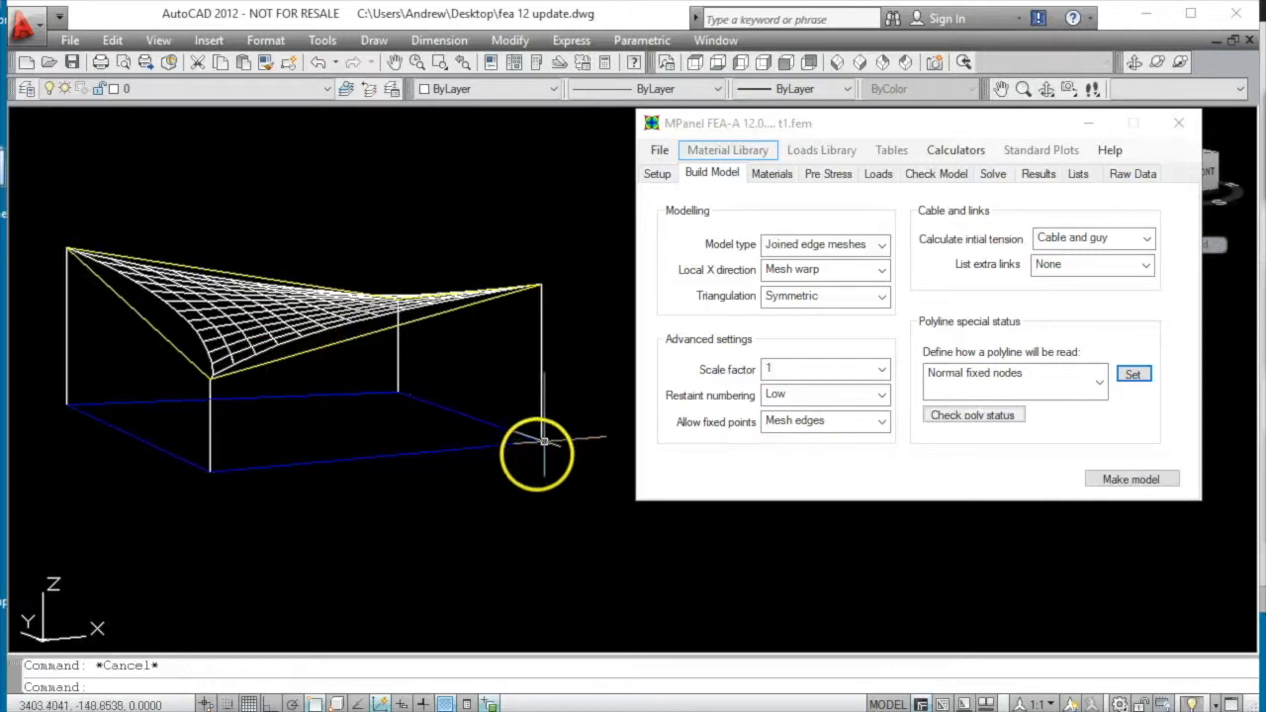
# - Set the special status of the yellow boundary polyline around the membrane to Mark encastre pole tops
pyautogui.scroll(2, 393, 371)
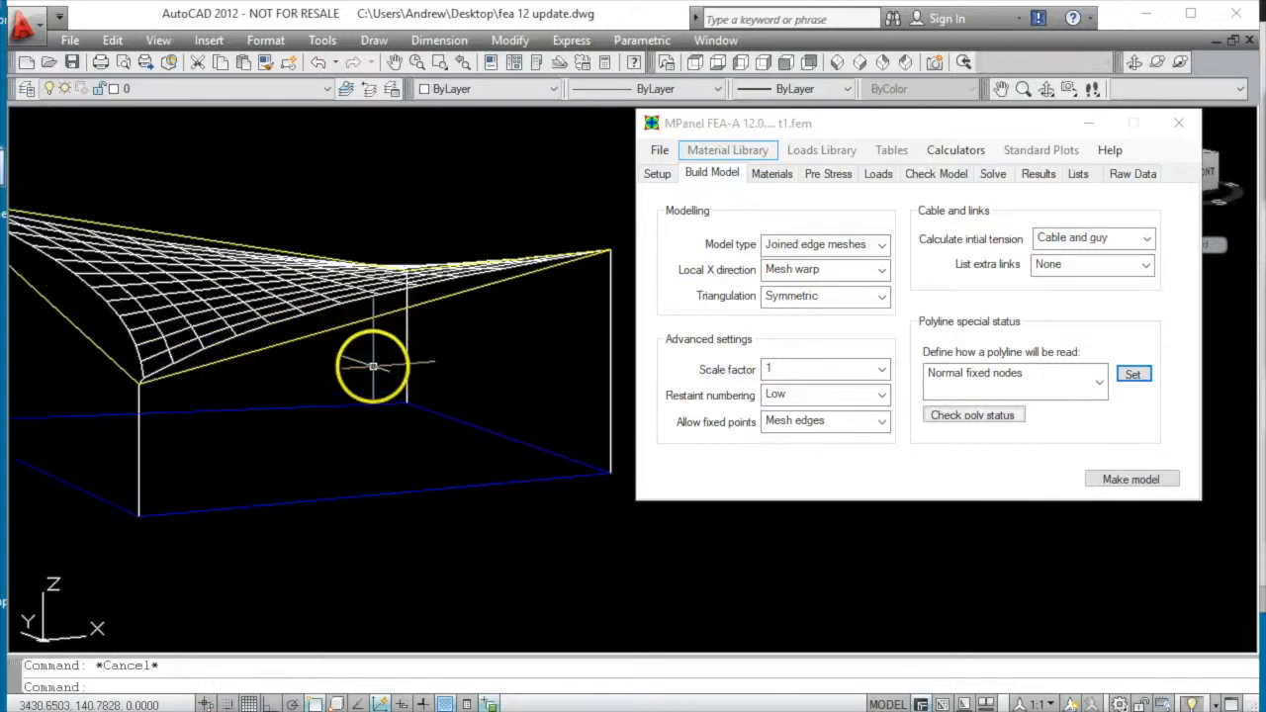
pyautogui.click(371, 364)
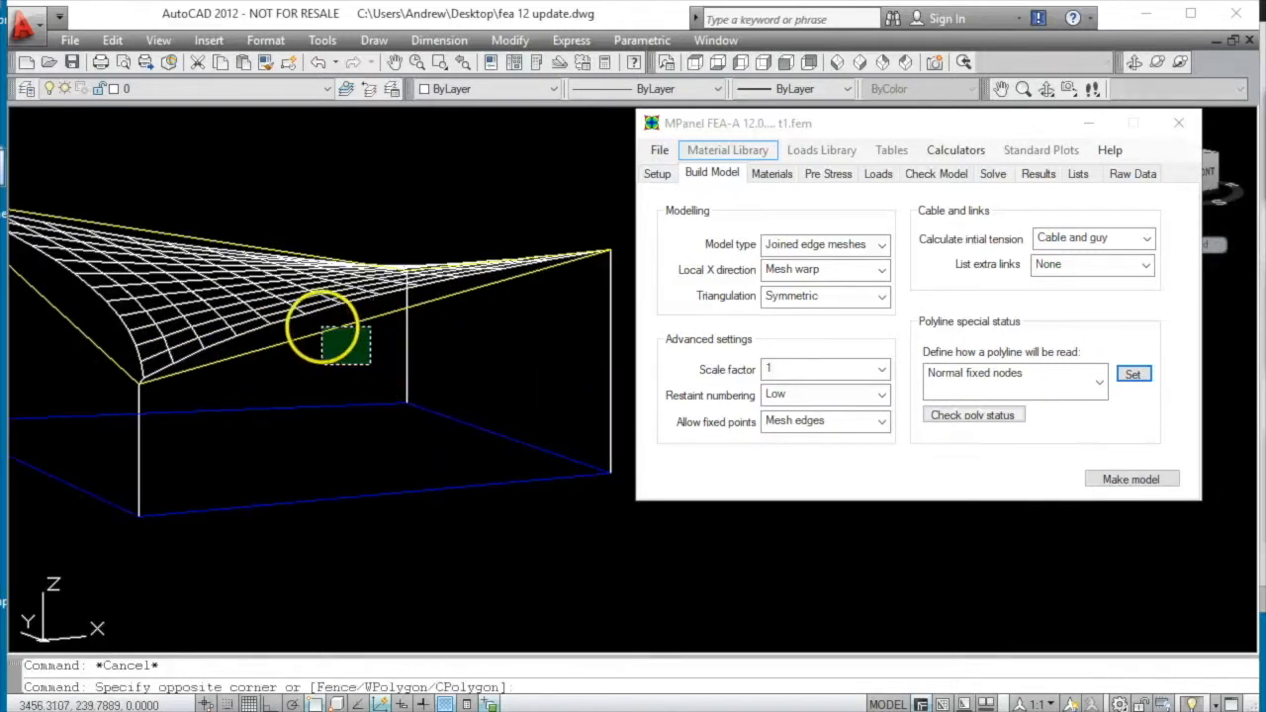
pyautogui.click(323, 328)
pyautogui.scroll(-3, 336, 322)
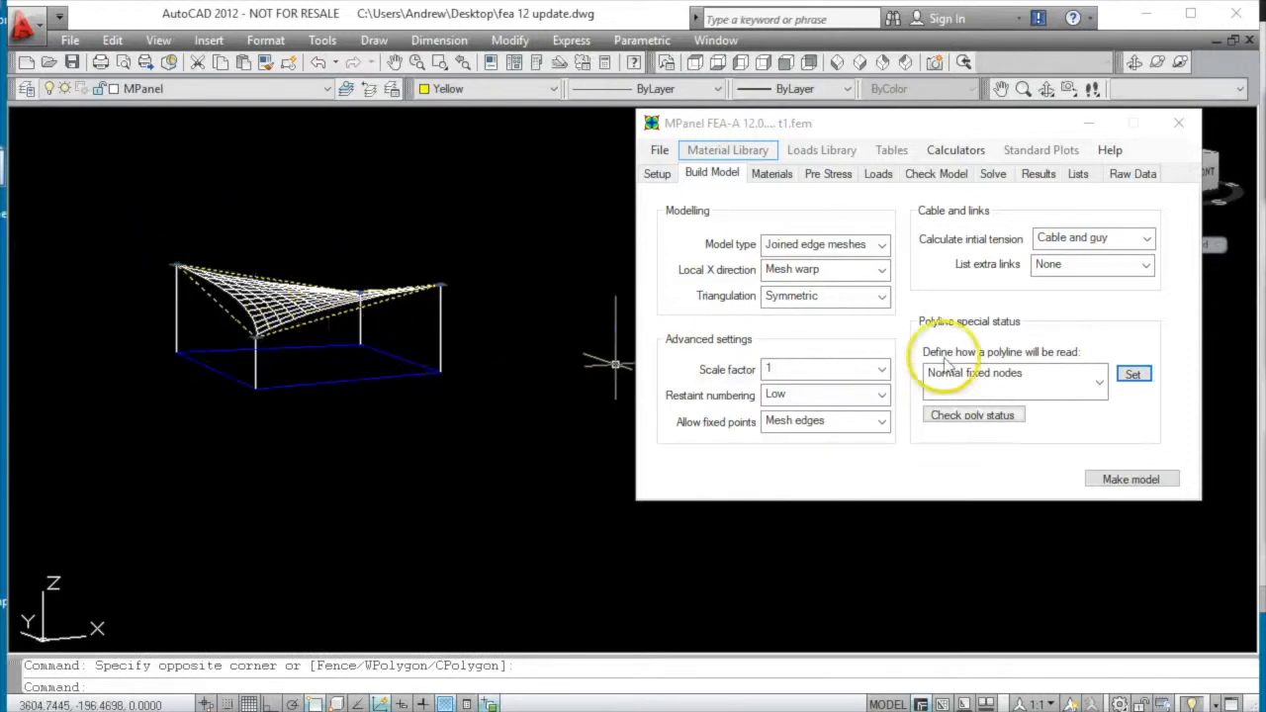
pyautogui.click(1102, 390)
pyautogui.click(1100, 385)
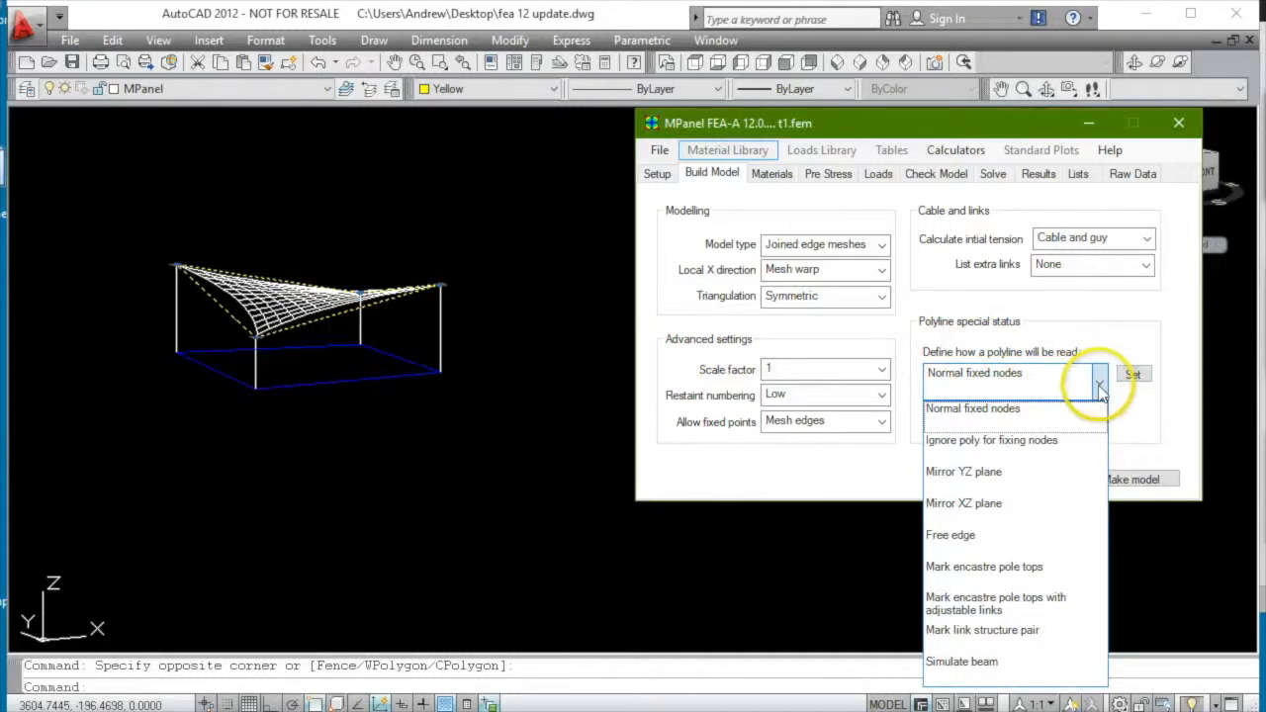
pyautogui.click(1031, 574)
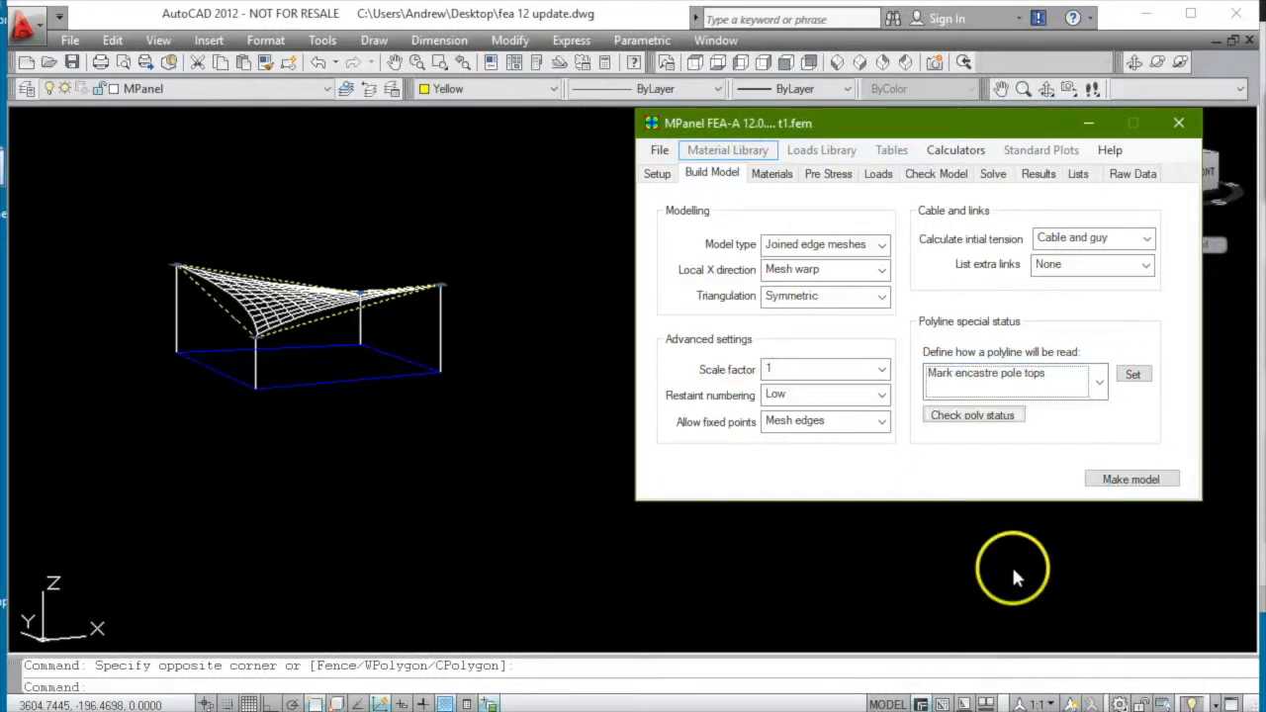
pyautogui.click(1134, 376)
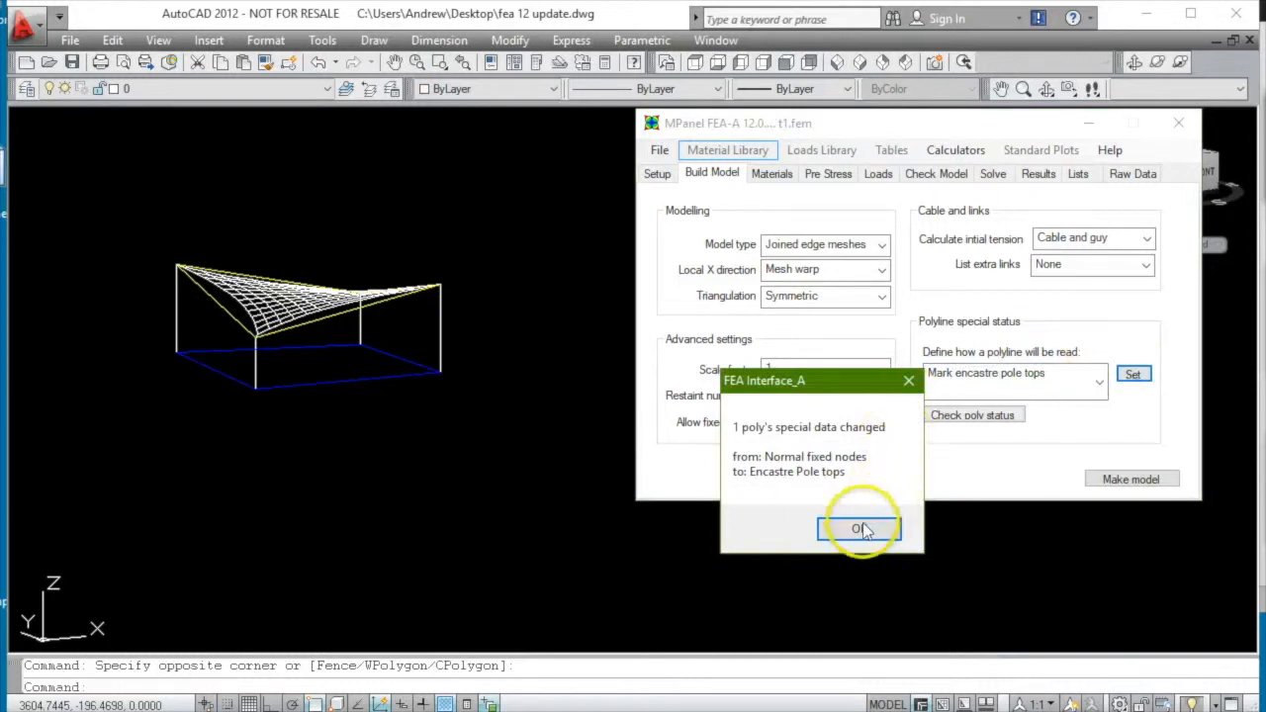
pyautogui.click(860, 526)
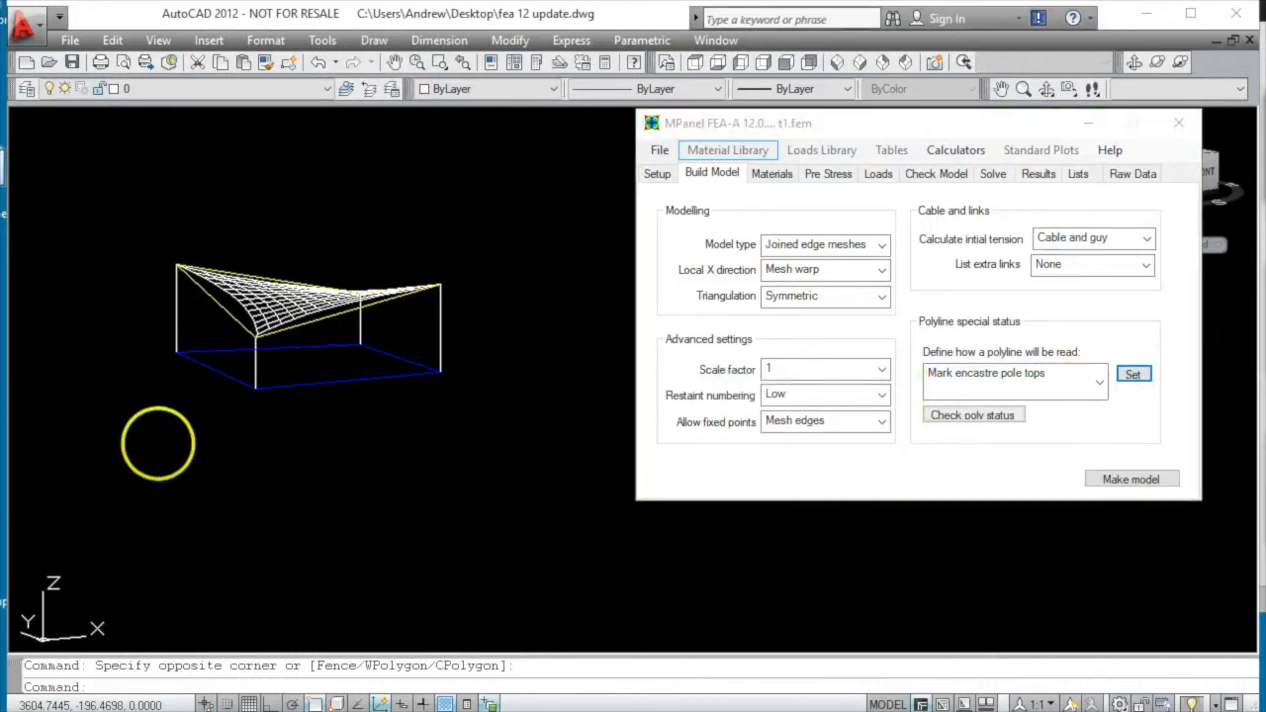
# - Make the FEA model from the complete membrane, boundary and pole geometry, overwriting the existing file without preserving materials or lists
pyautogui.click(83, 221)
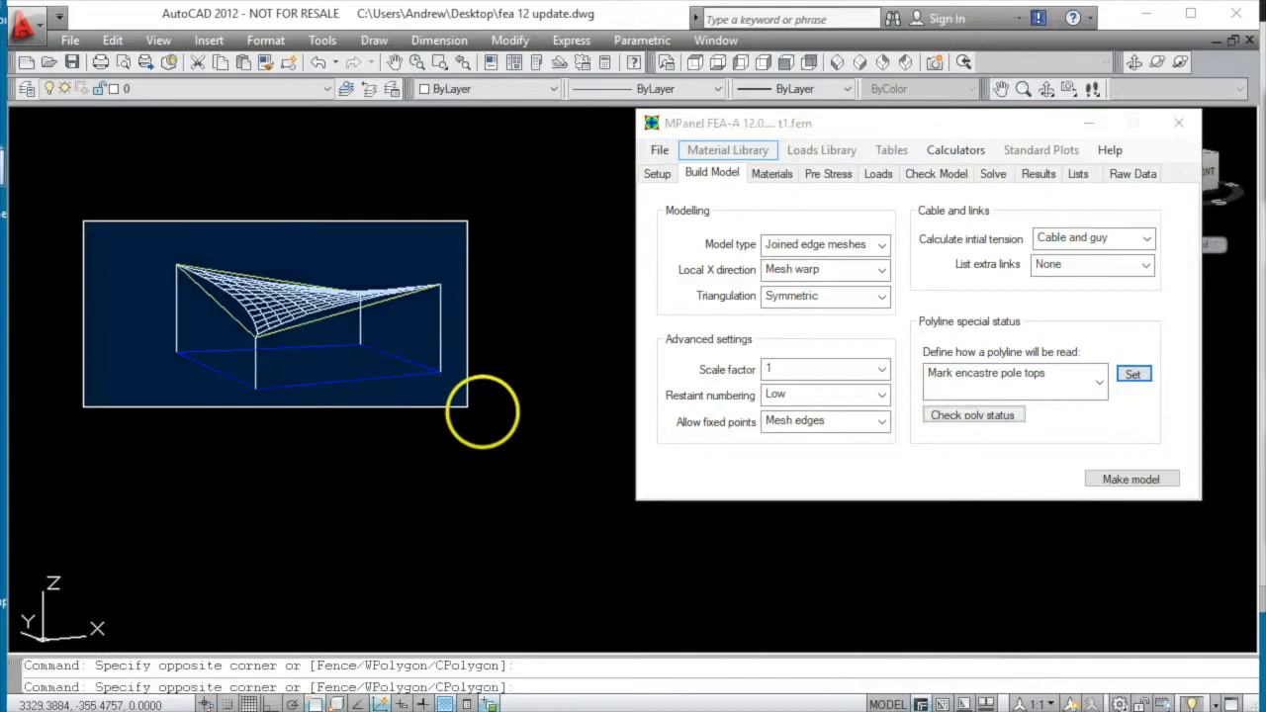
pyautogui.click(494, 425)
pyautogui.click(1164, 480)
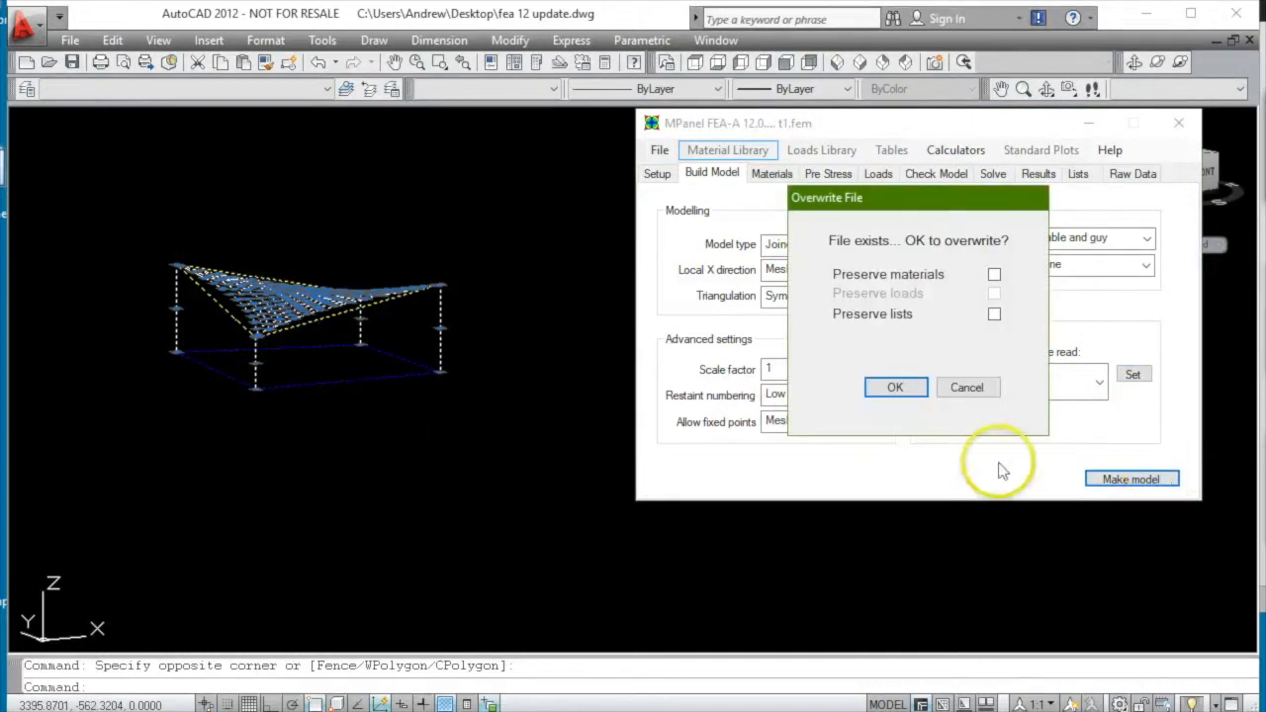
pyautogui.click(892, 387)
pyautogui.click(821, 543)
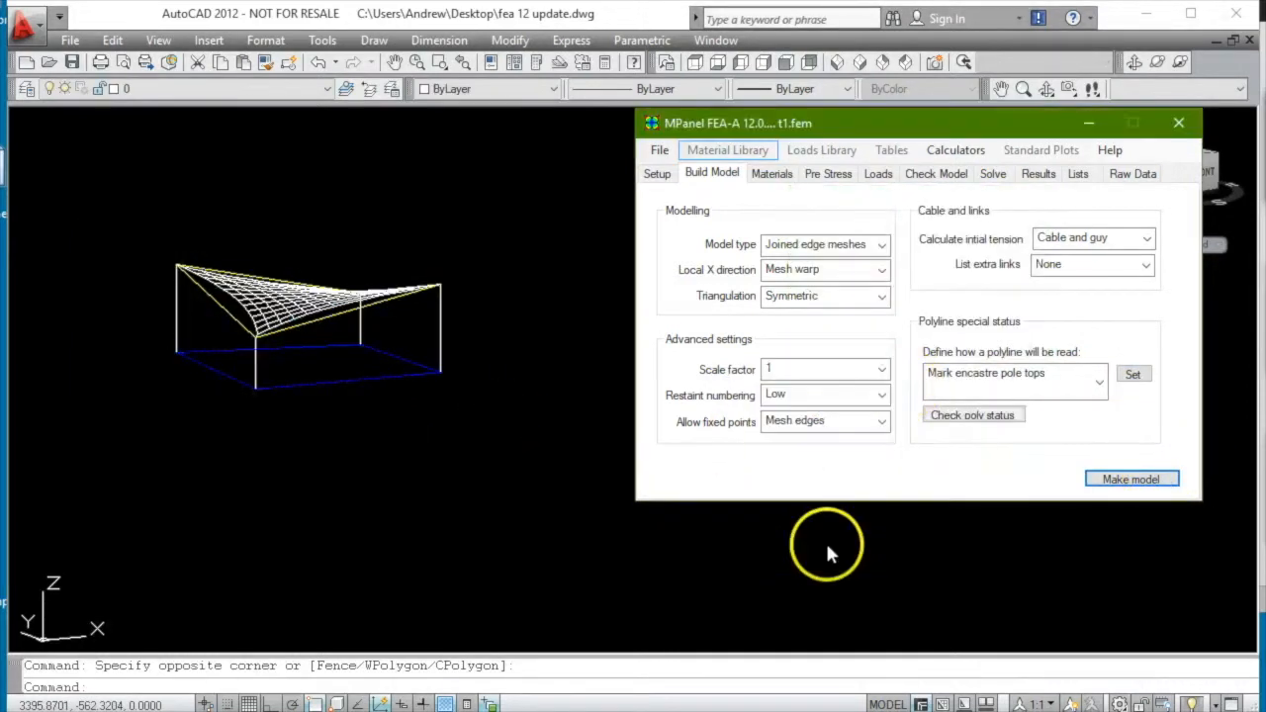
# - Examine the material properties and initial forces of the membrane, cables and pole-top points, enlarging the window and point tables
pyautogui.click(774, 175)
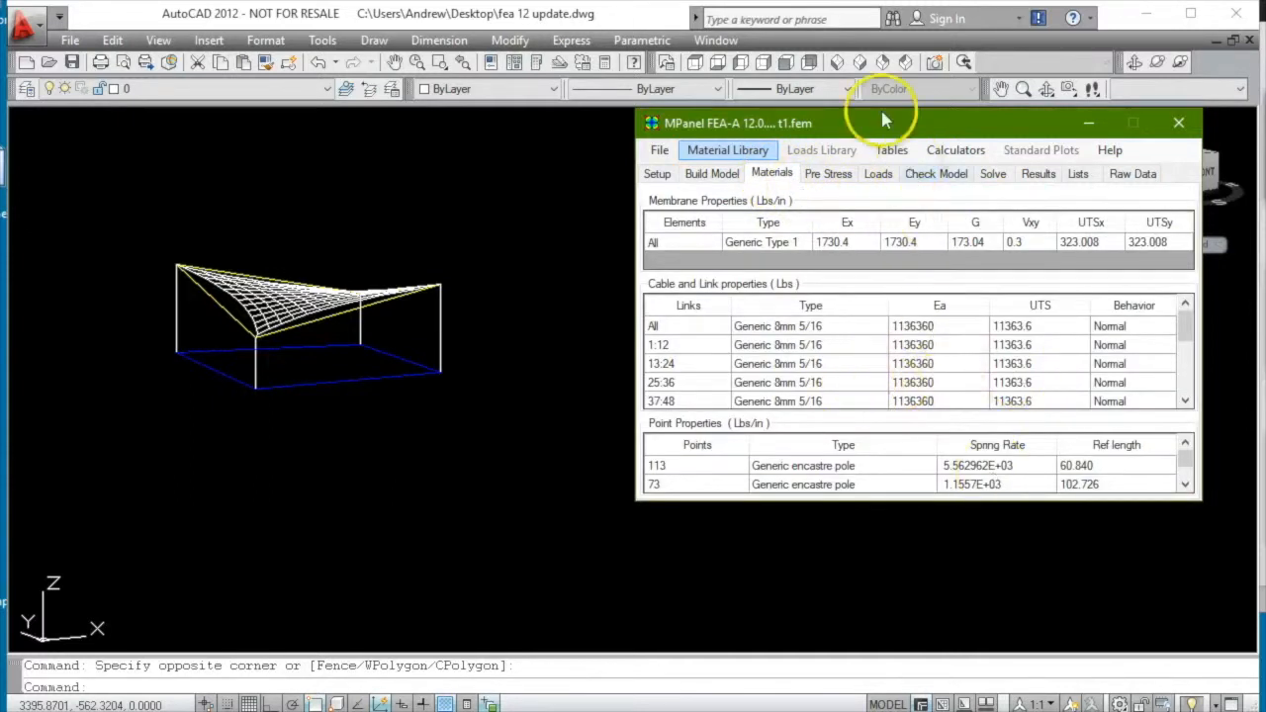
pyautogui.moveTo(934, 133); pyautogui.dragTo(818, 137)
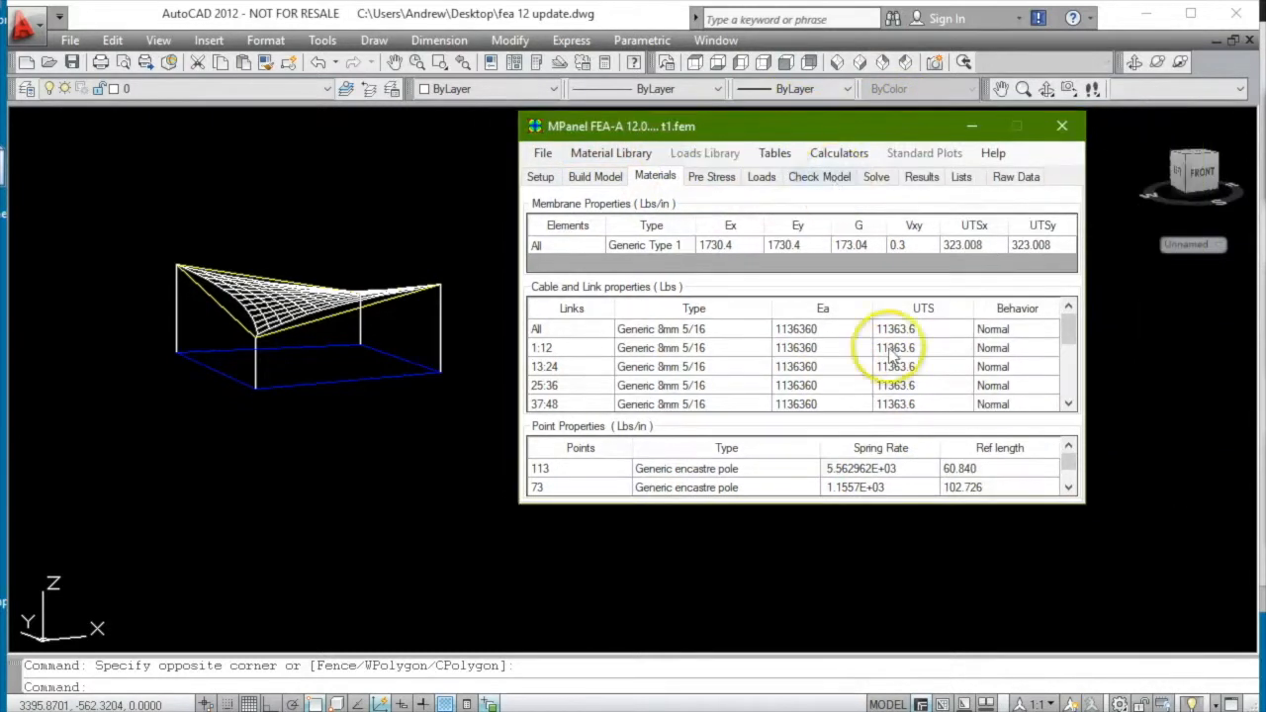
pyautogui.moveTo(1083, 508); pyautogui.dragTo(1198, 598)
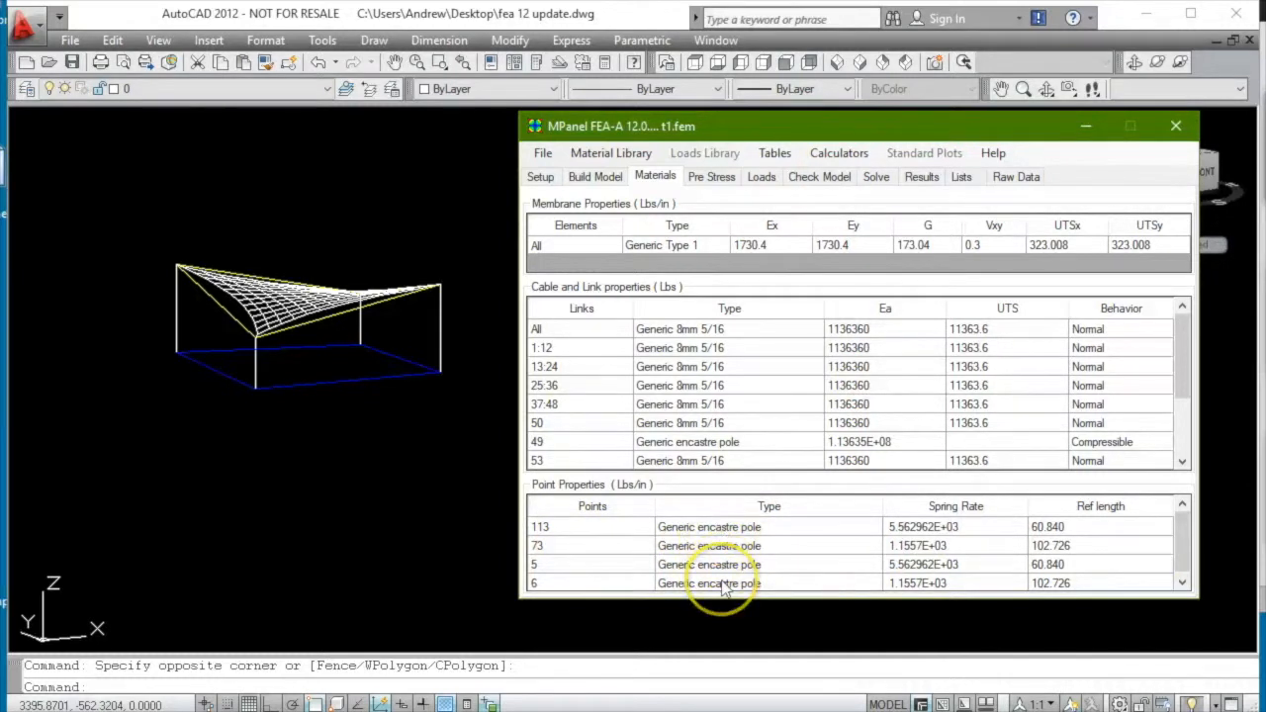
pyautogui.moveTo(1184, 376); pyautogui.dragTo(1184, 346)
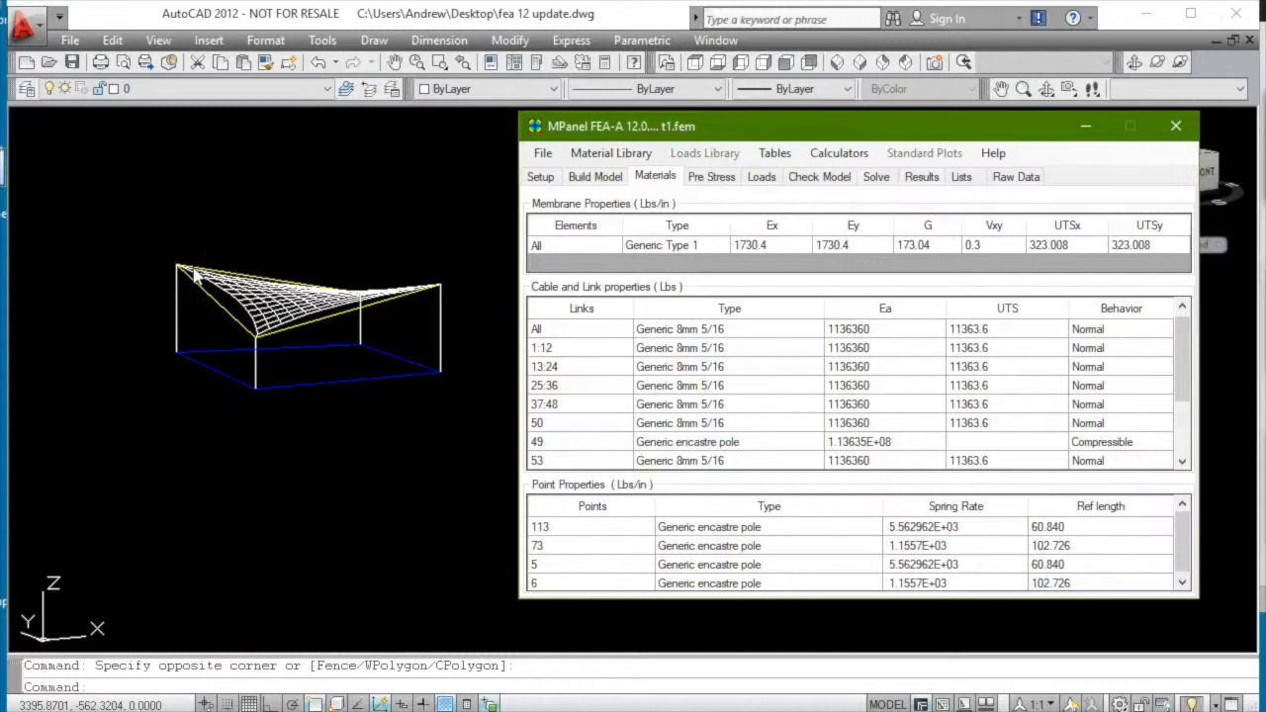
pyautogui.click(711, 176)
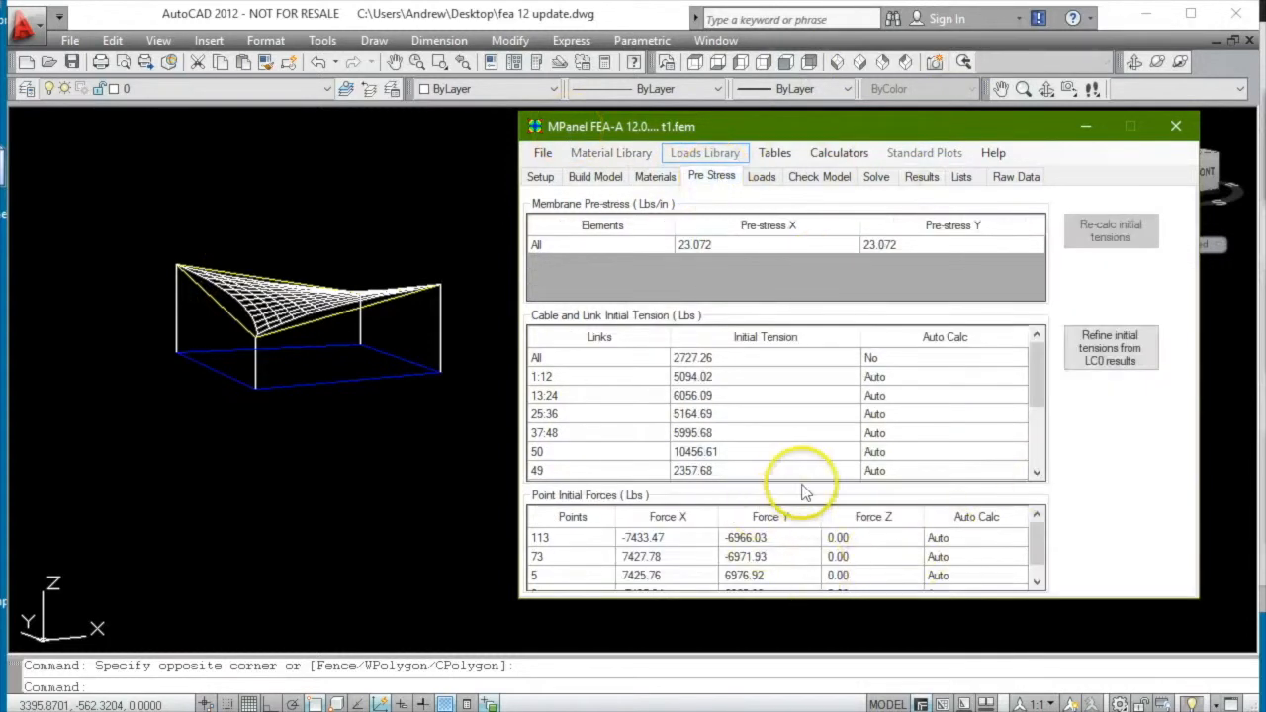
pyautogui.moveTo(806, 490); pyautogui.dragTo(811, 446)
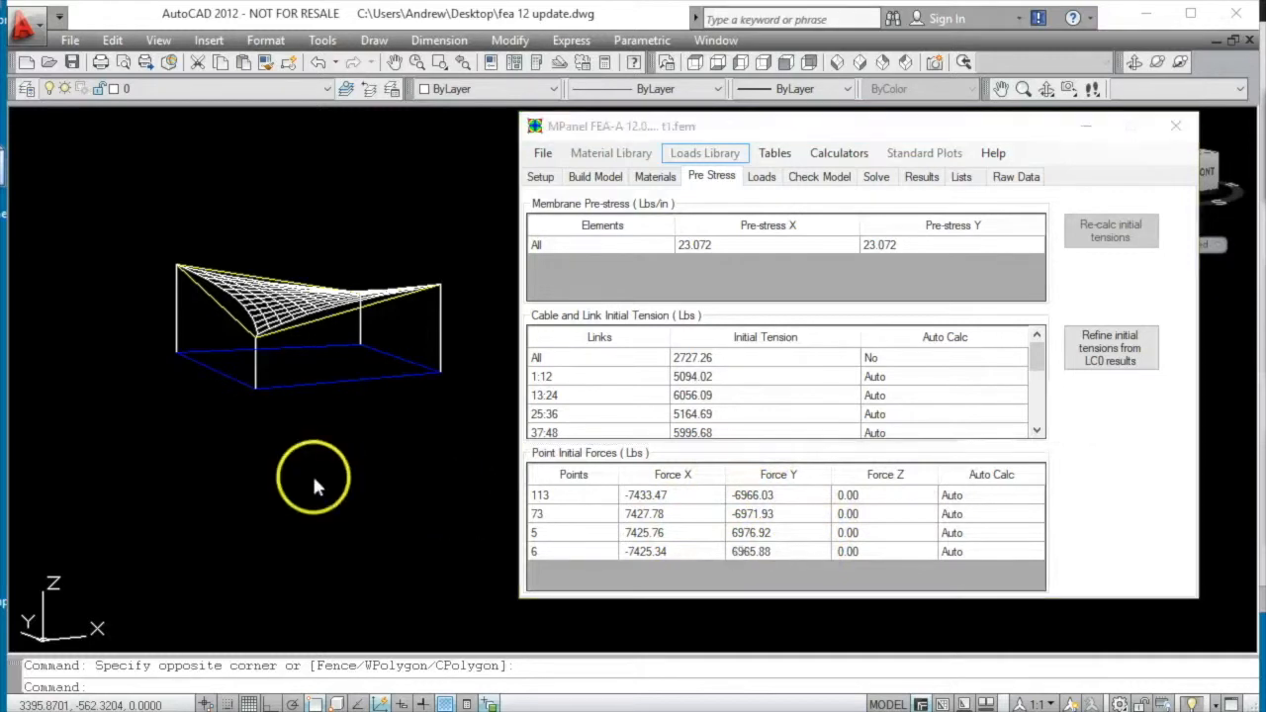
# - Run the solver for Pre-Stress Only (LC0) with 100 maximum iterations and 1E-6 tolerance, and save the results
pyautogui.scroll(-2, 88, 421)
pyautogui.scroll(-3, 88, 421)
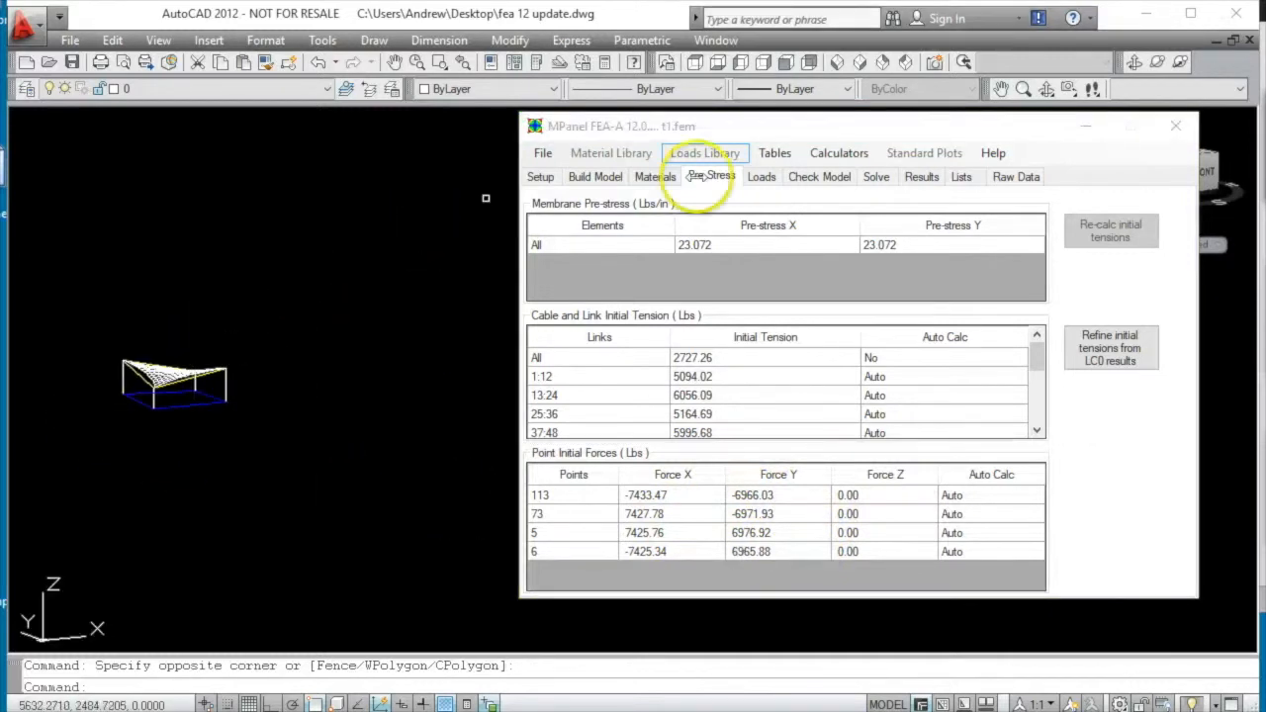
pyautogui.click(877, 178)
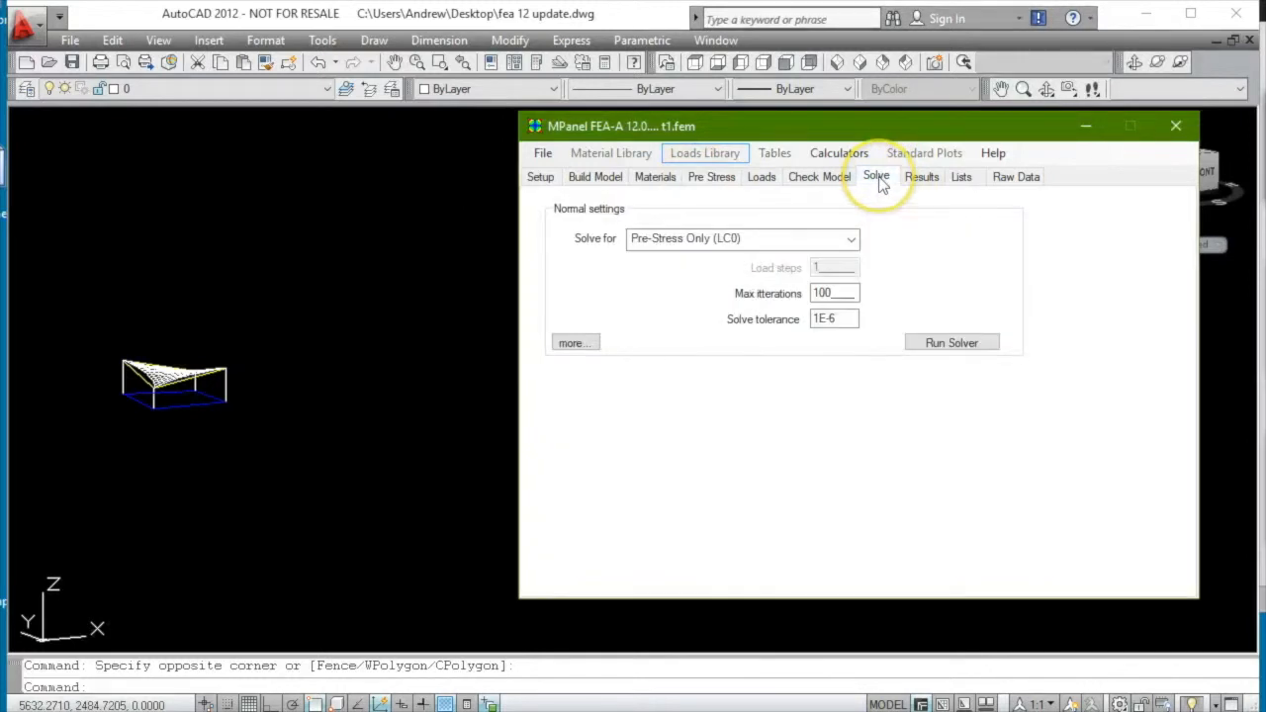
pyautogui.click(957, 346)
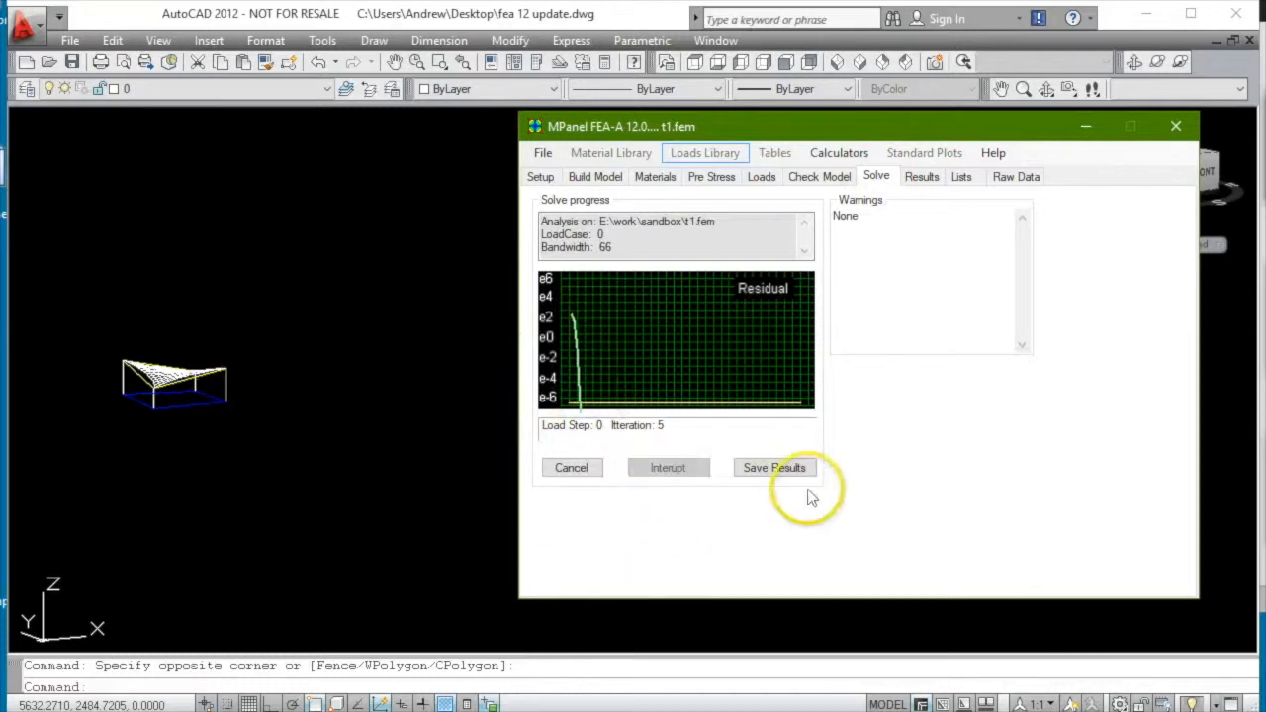
pyautogui.click(782, 471)
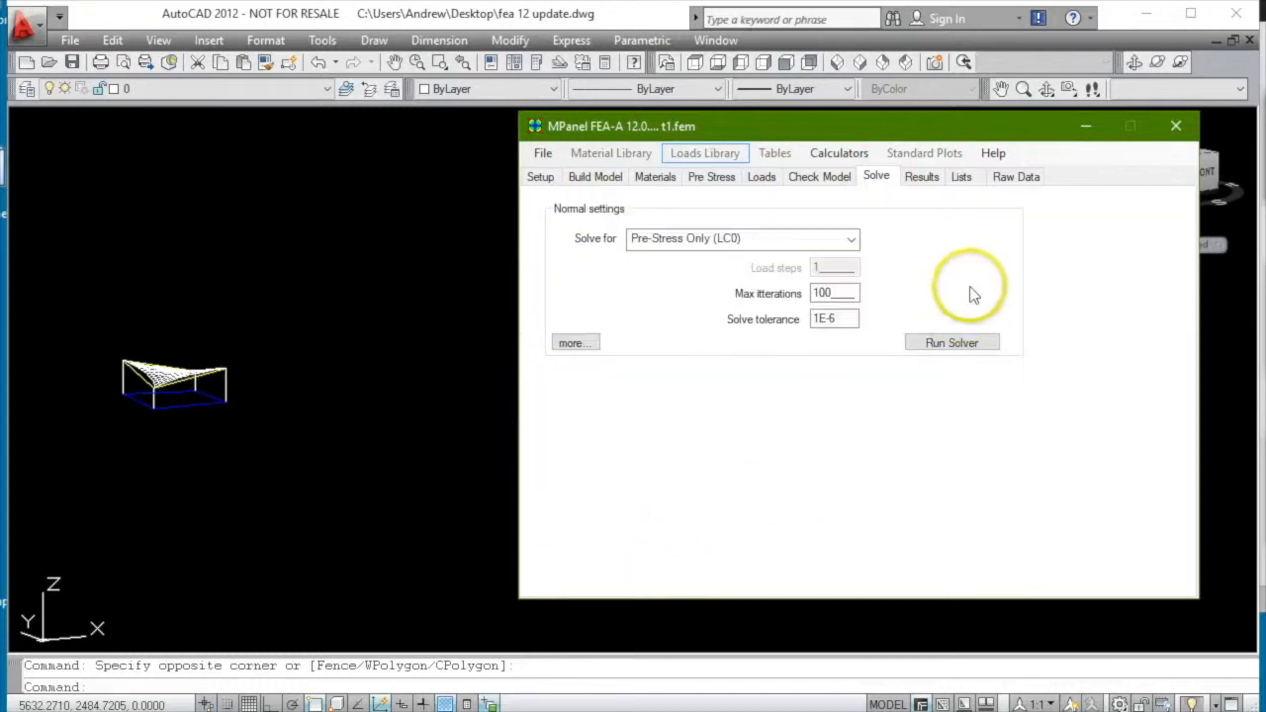
# - Plot the LoadCase 0 displaced shape at scale factor 1, placed at a specified point beside the original structure
pyautogui.click(922, 176)
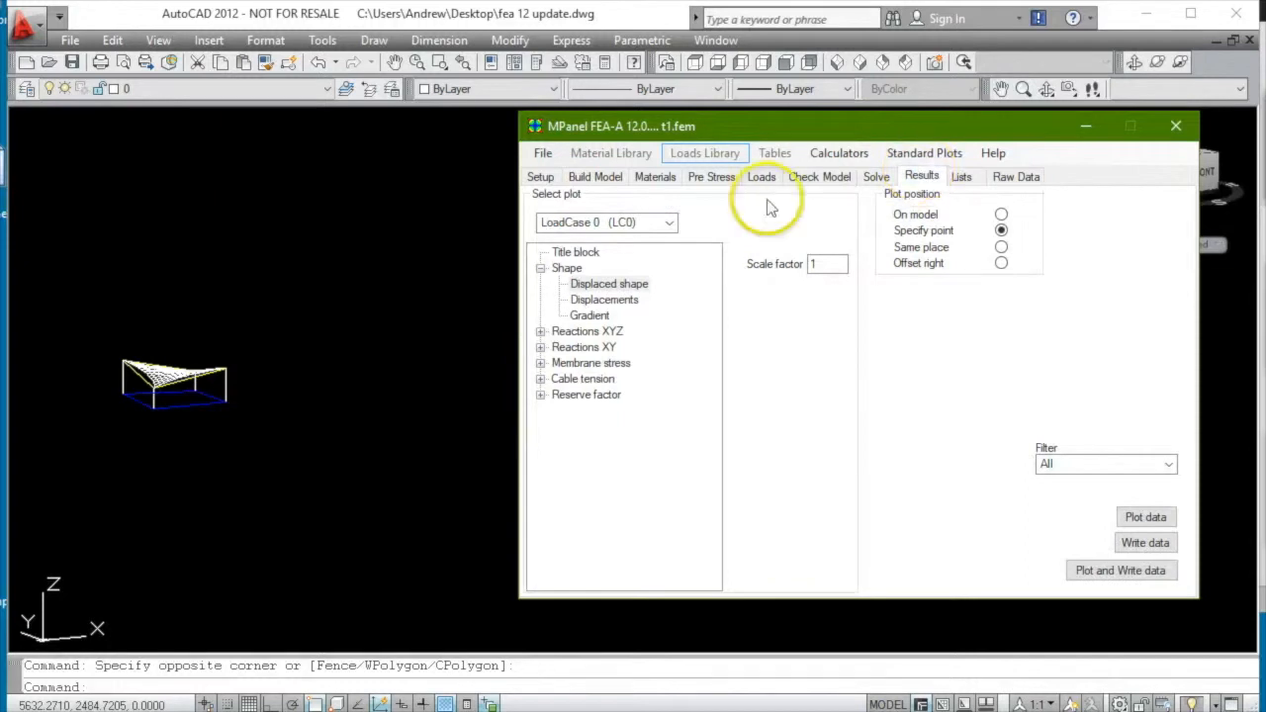
pyautogui.click(1161, 527)
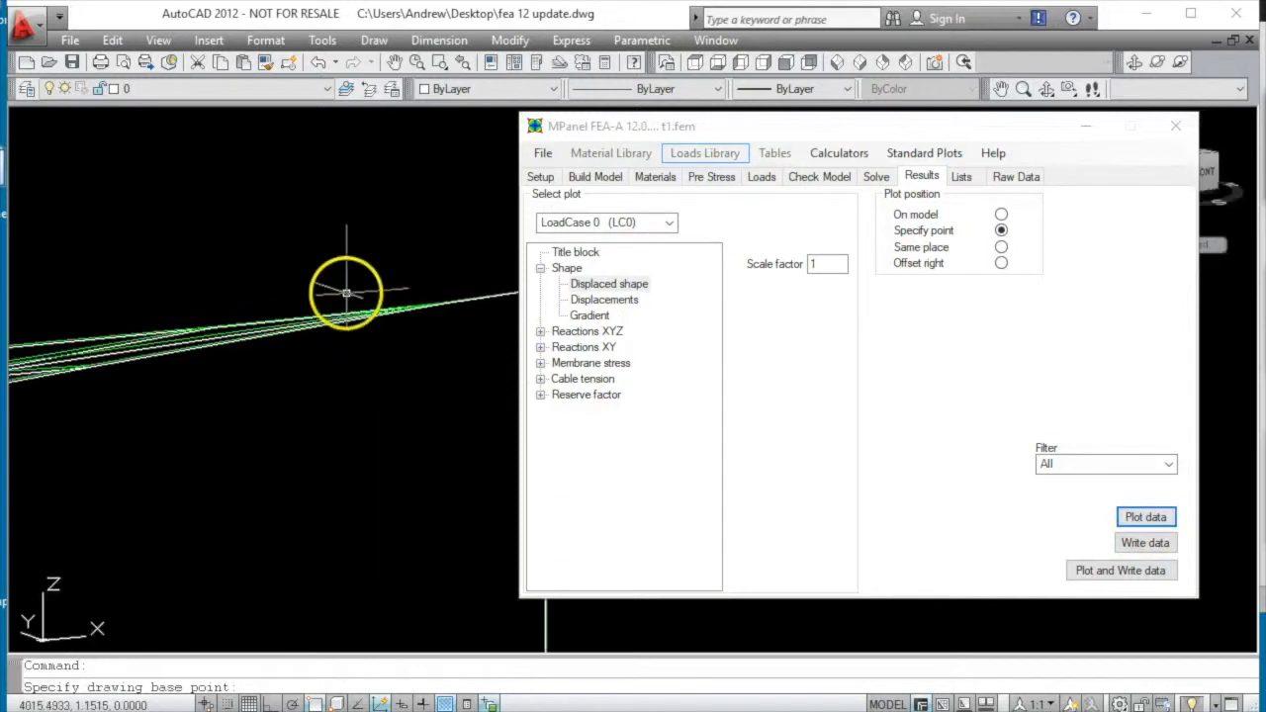
pyautogui.scroll(-5, 271, 333)
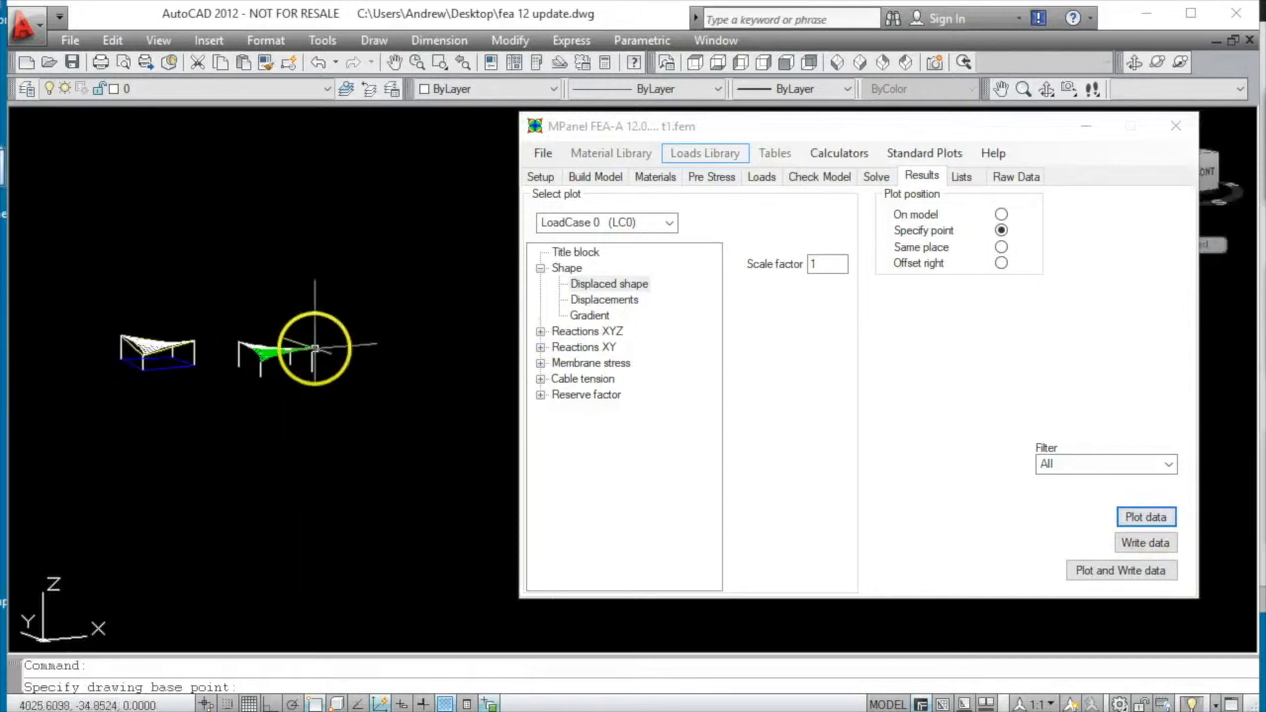
pyautogui.scroll(2, 375, 350)
pyautogui.scroll(-3, 375, 349)
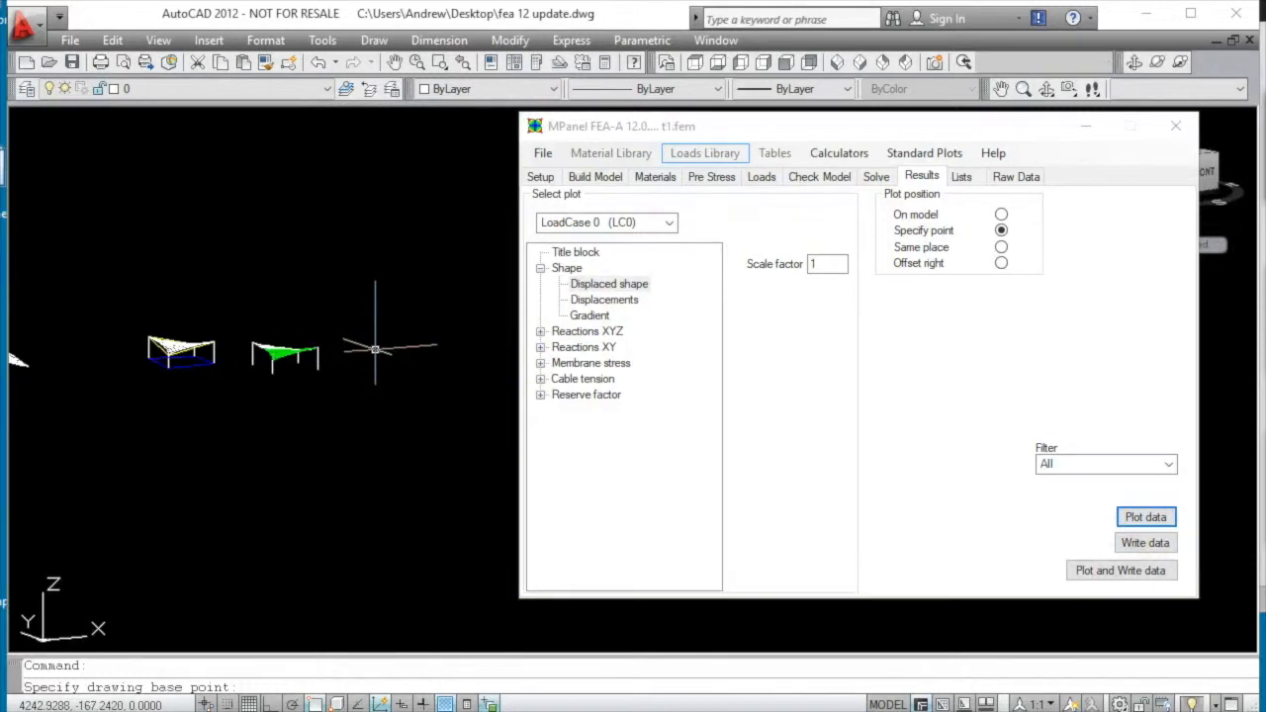
pyautogui.scroll(2, 375, 350)
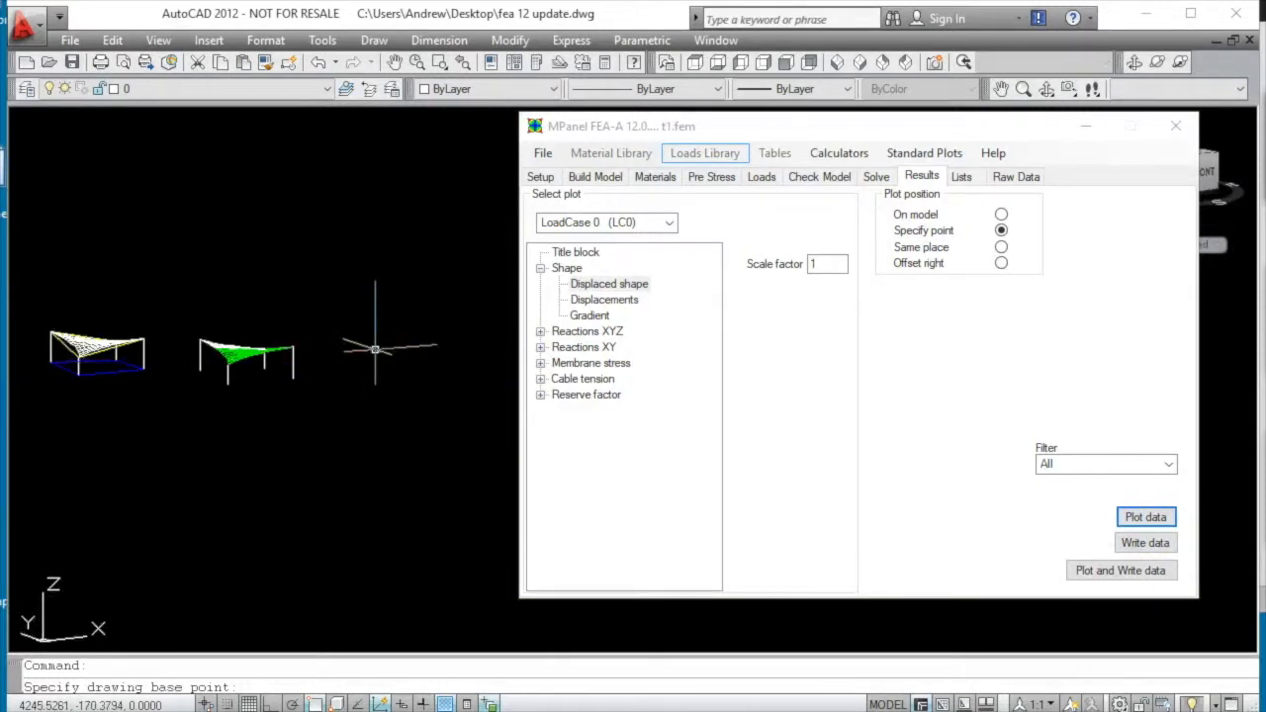
pyautogui.click(321, 333)
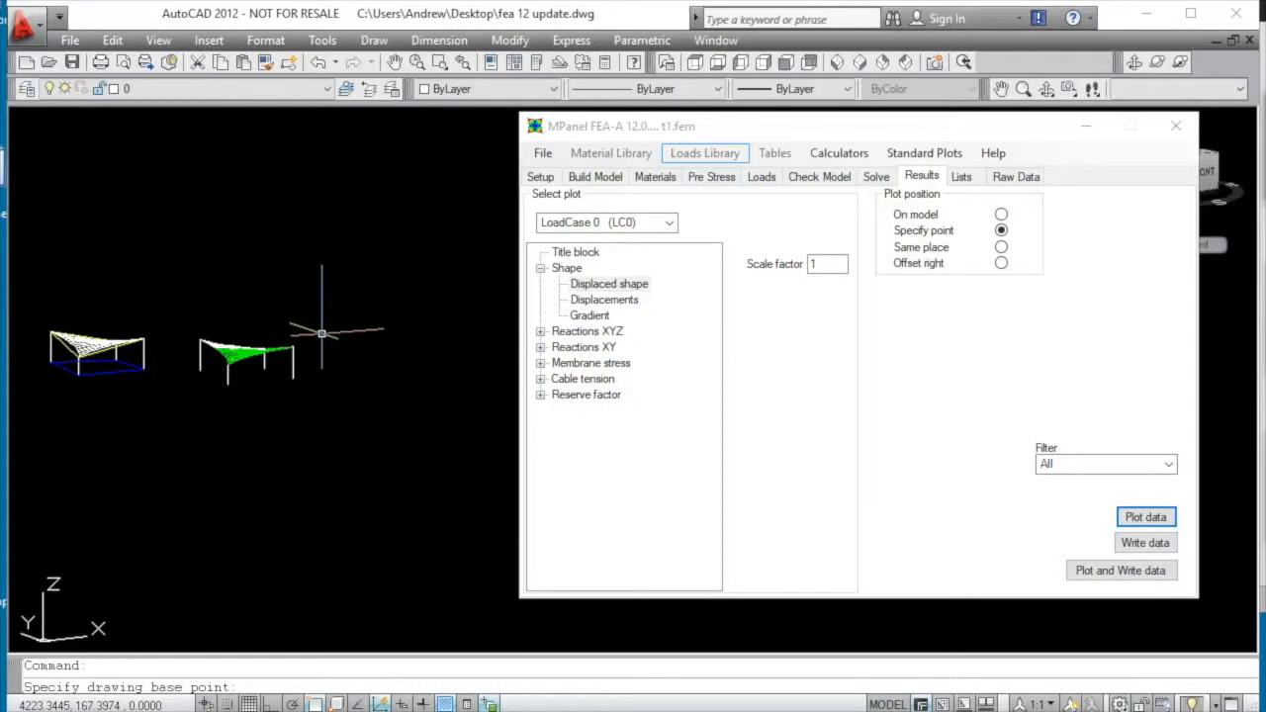
# - Examine the plotted displaced shape up close at a pole top, comparing the deformed and original lines
pyautogui.scroll(10, 197, 347)
pyautogui.scroll(6, 191, 377)
pyautogui.click(286, 428)
pyautogui.click(242, 348)
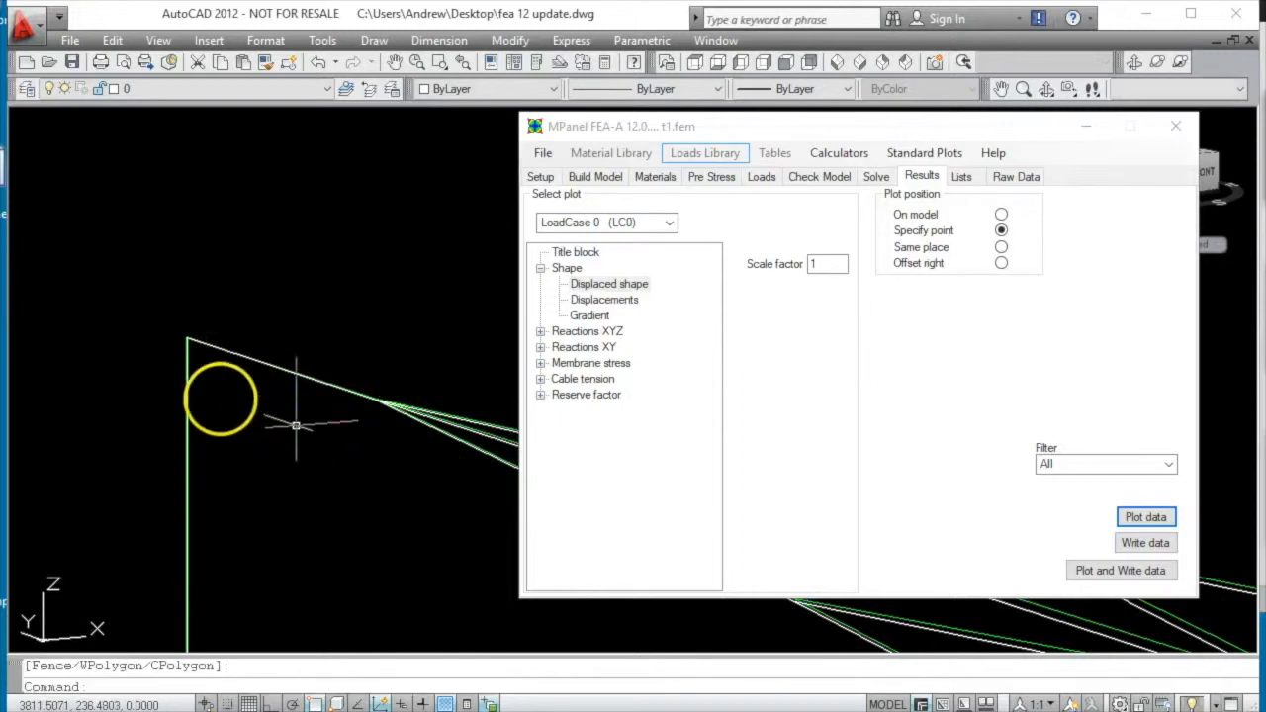
pyautogui.scroll(-15, 149, 317)
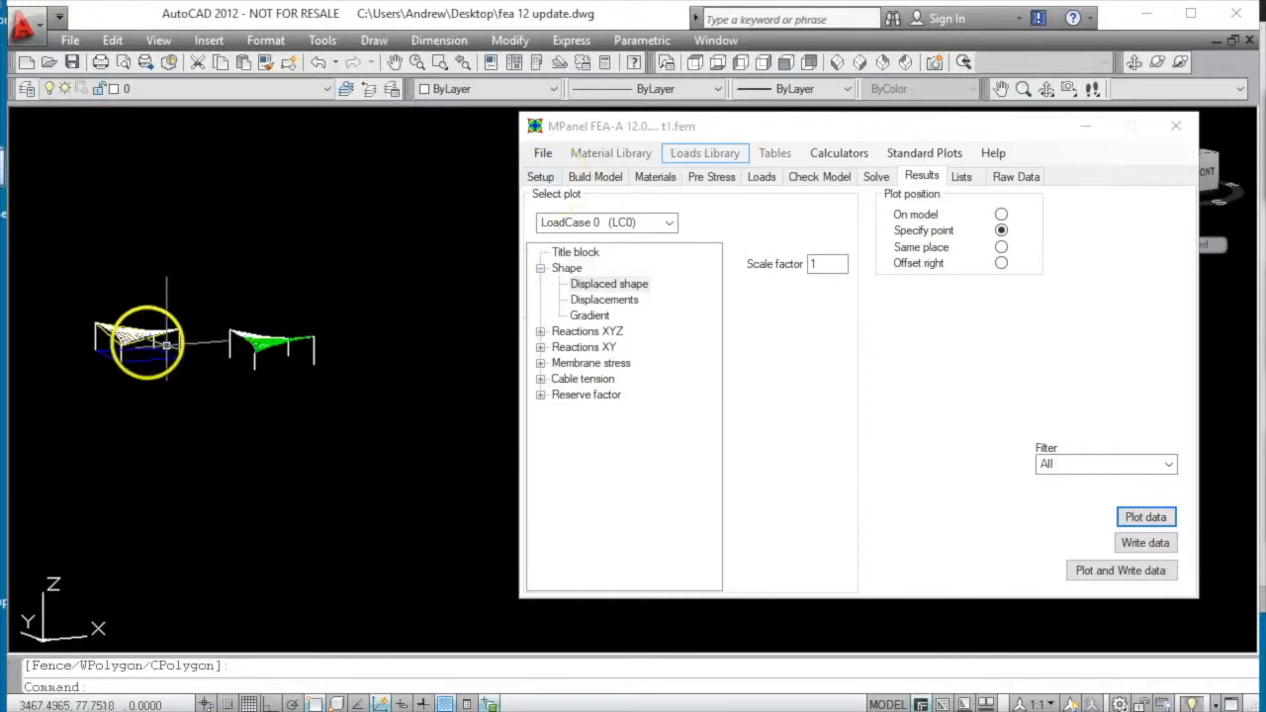
# - Set the original yellow boundary polyline's special status to Mark encastre pole tops with adjustable links
pyautogui.scroll(6, 66, 335)
pyautogui.scroll(-2, 159, 309)
pyautogui.scroll(2, 302, 344)
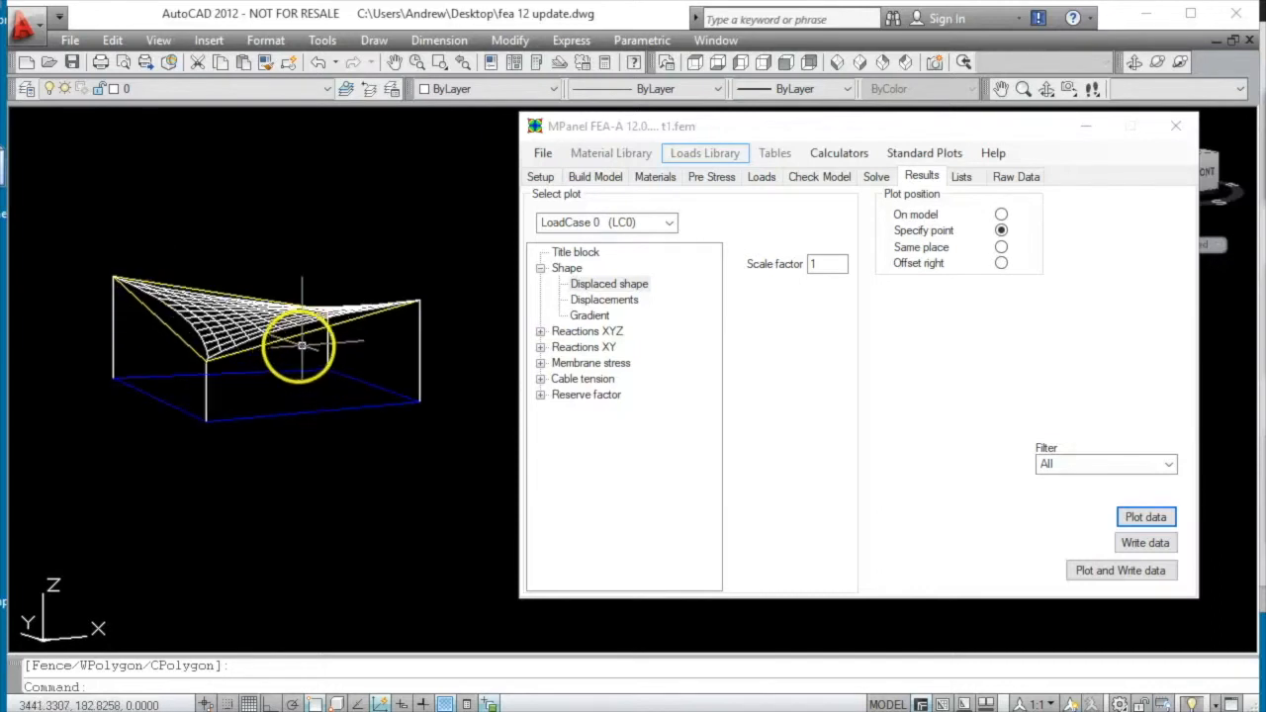
pyautogui.scroll(2, 299, 346)
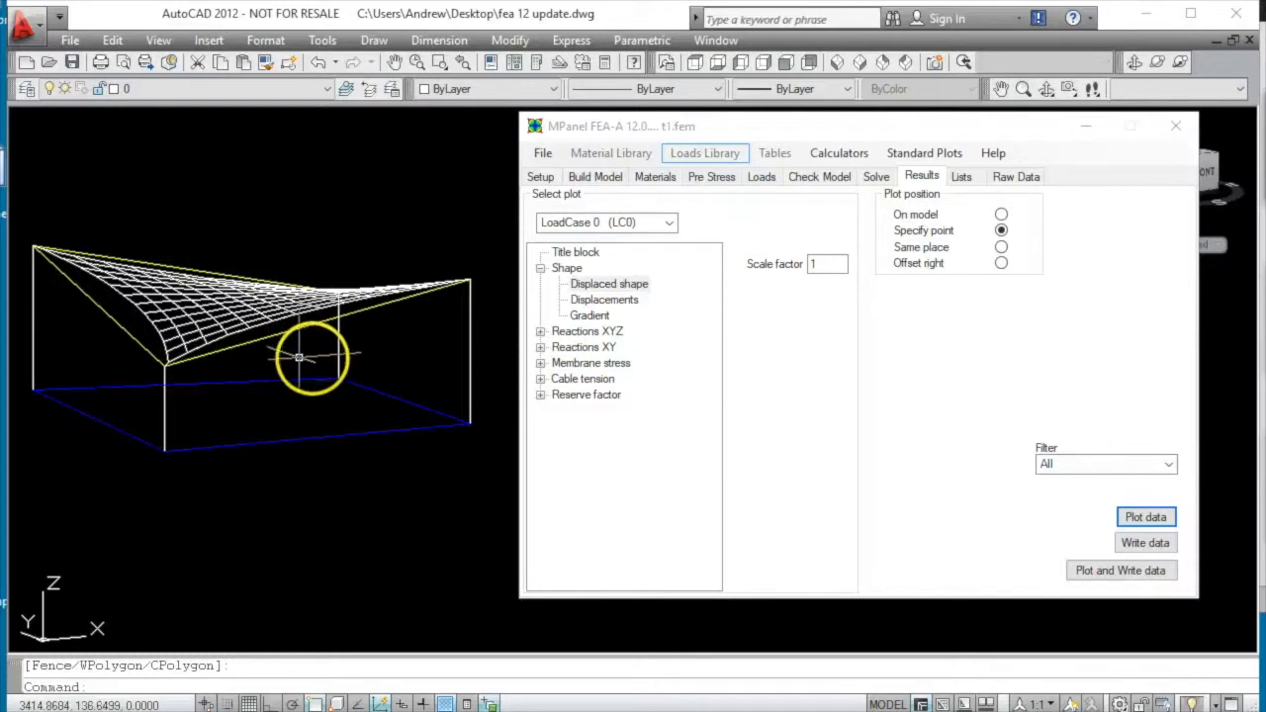
pyautogui.click(313, 358)
pyautogui.click(267, 327)
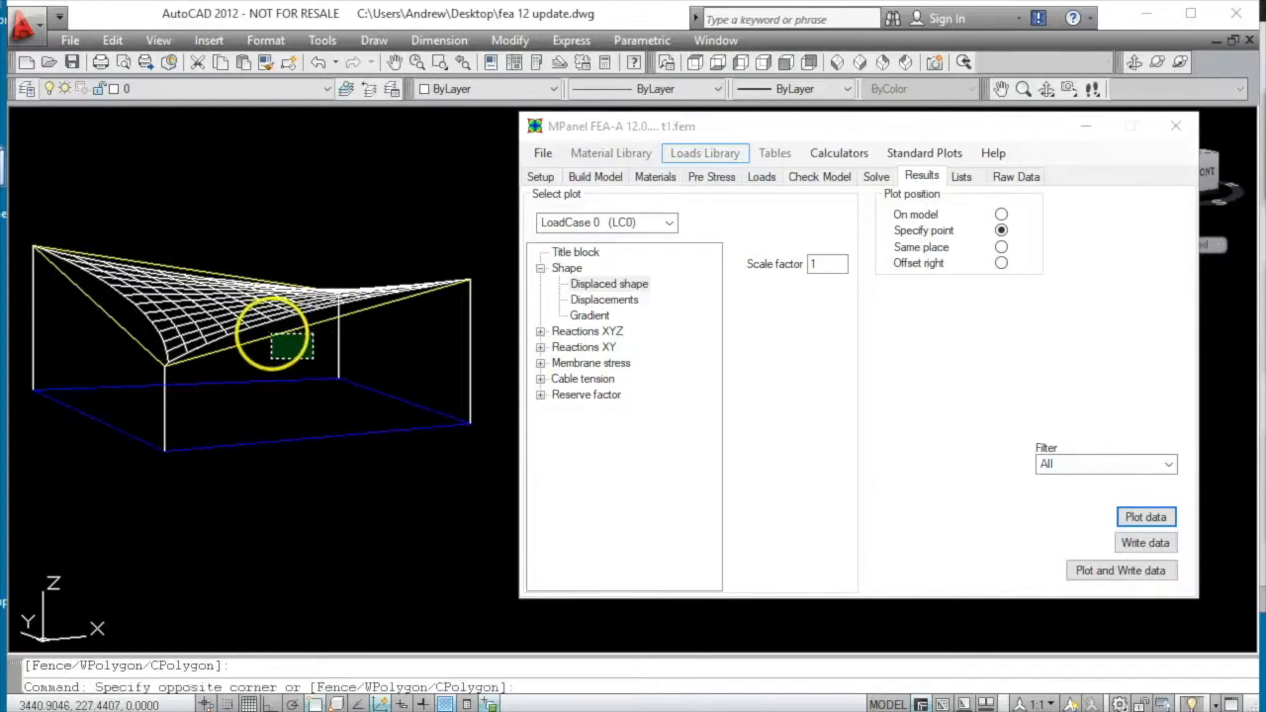
pyautogui.click(740, 125)
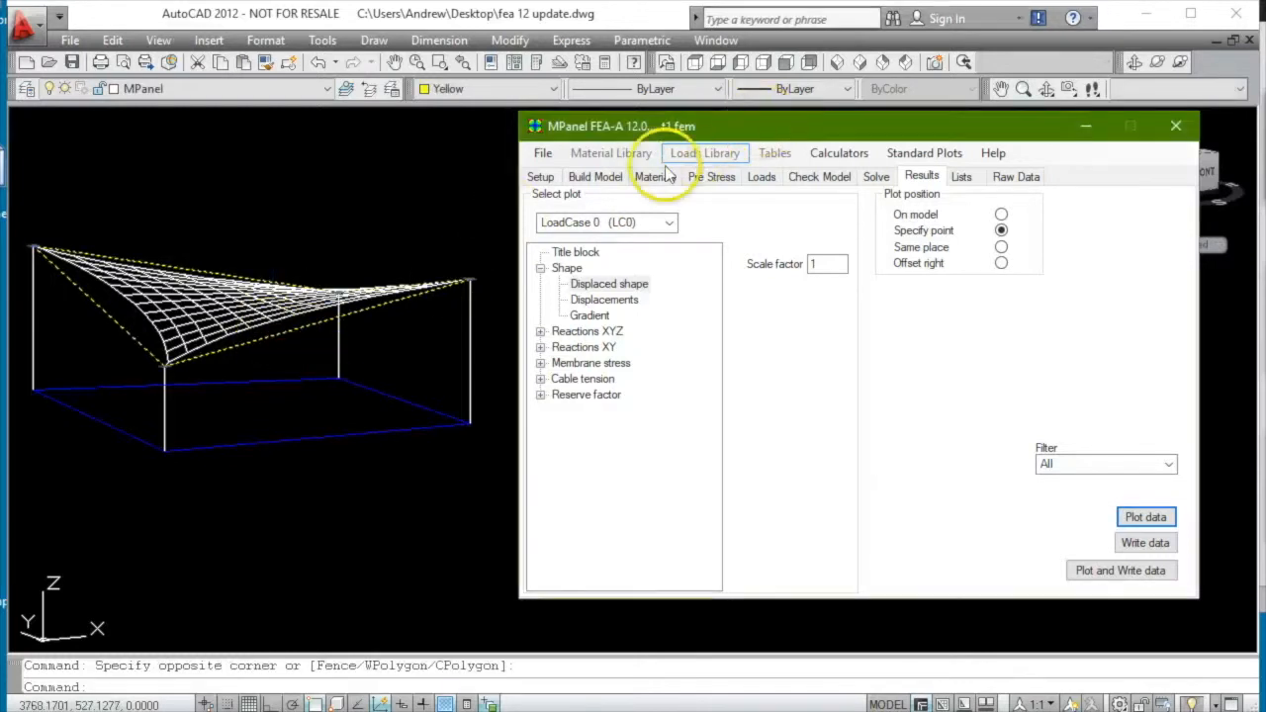
pyautogui.click(598, 178)
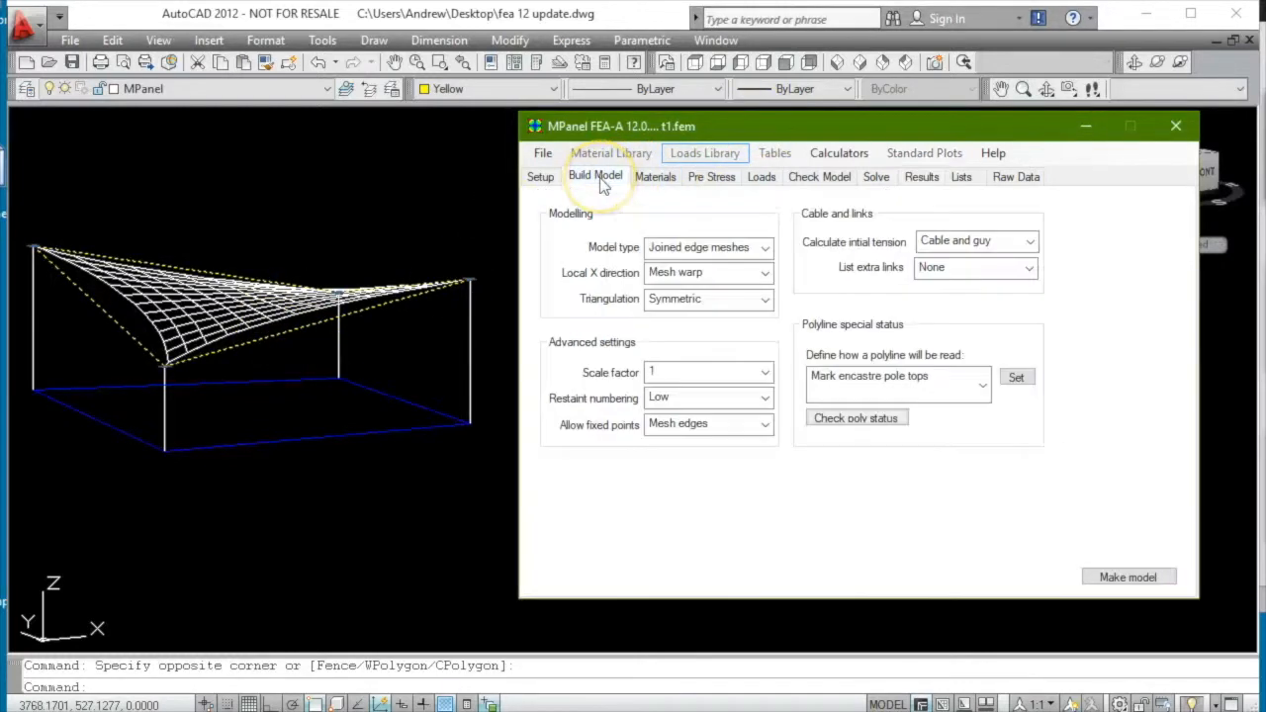
pyautogui.click(984, 386)
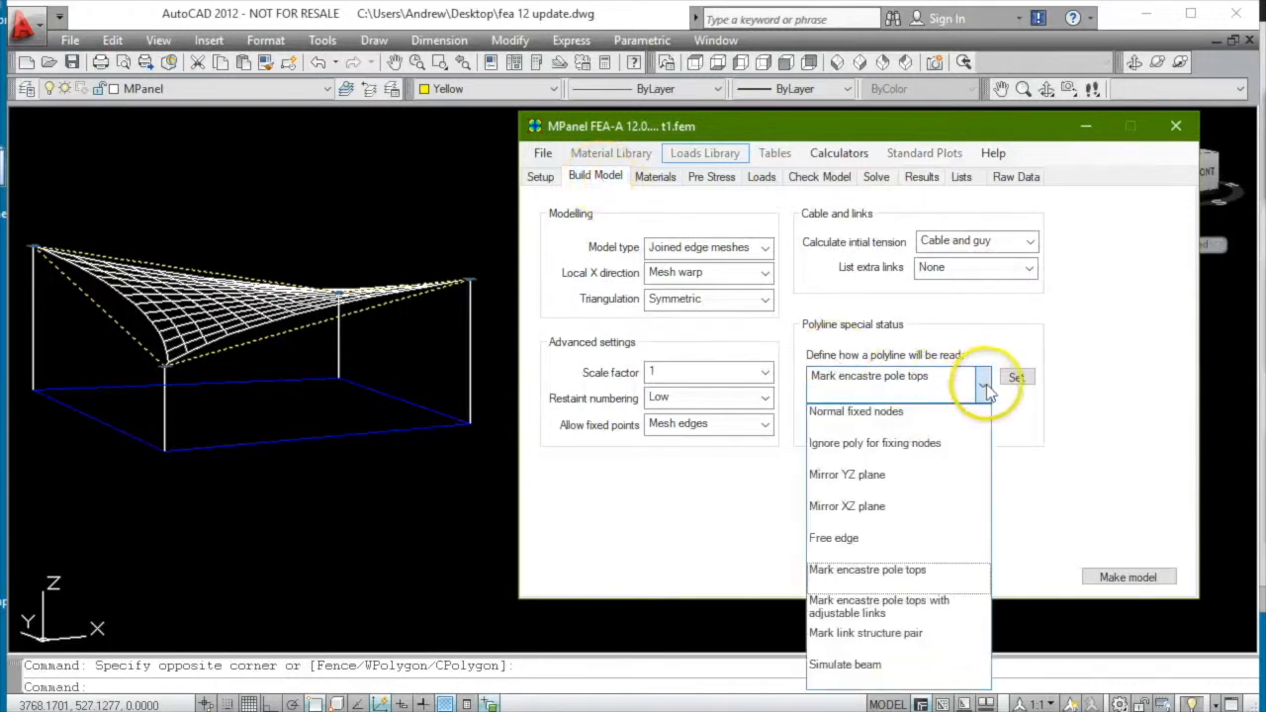
pyautogui.click(889, 611)
pyautogui.click(1016, 379)
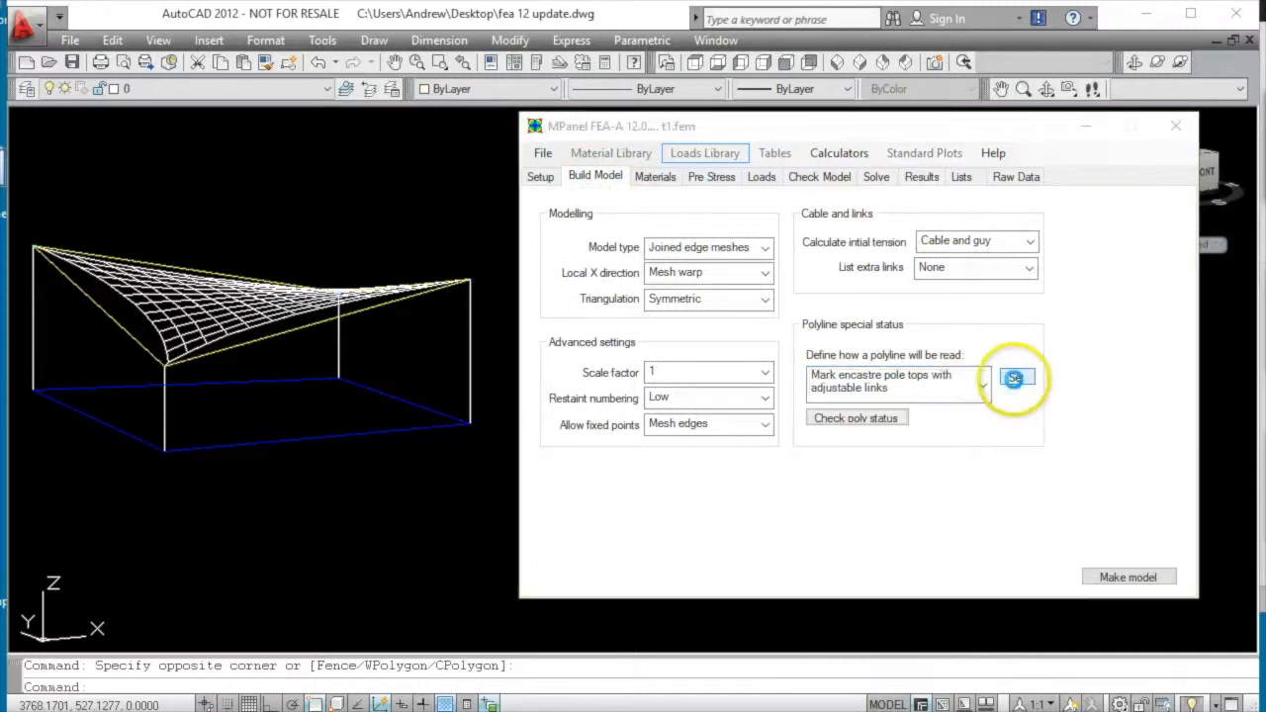
# - Examine the short link line between a pole top and the membrane corner on the original structure up close
pyautogui.click(893, 528)
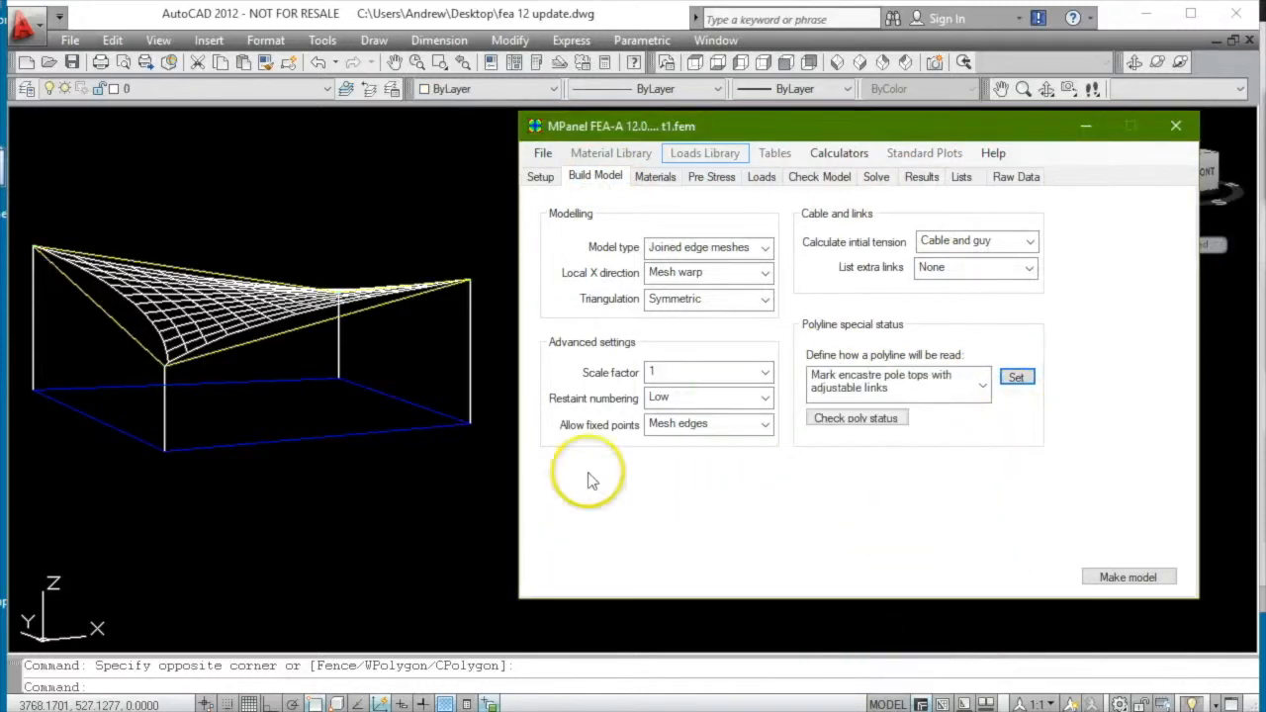
pyautogui.click(1047, 89)
pyautogui.moveTo(243, 288); pyautogui.dragTo(192, 588)
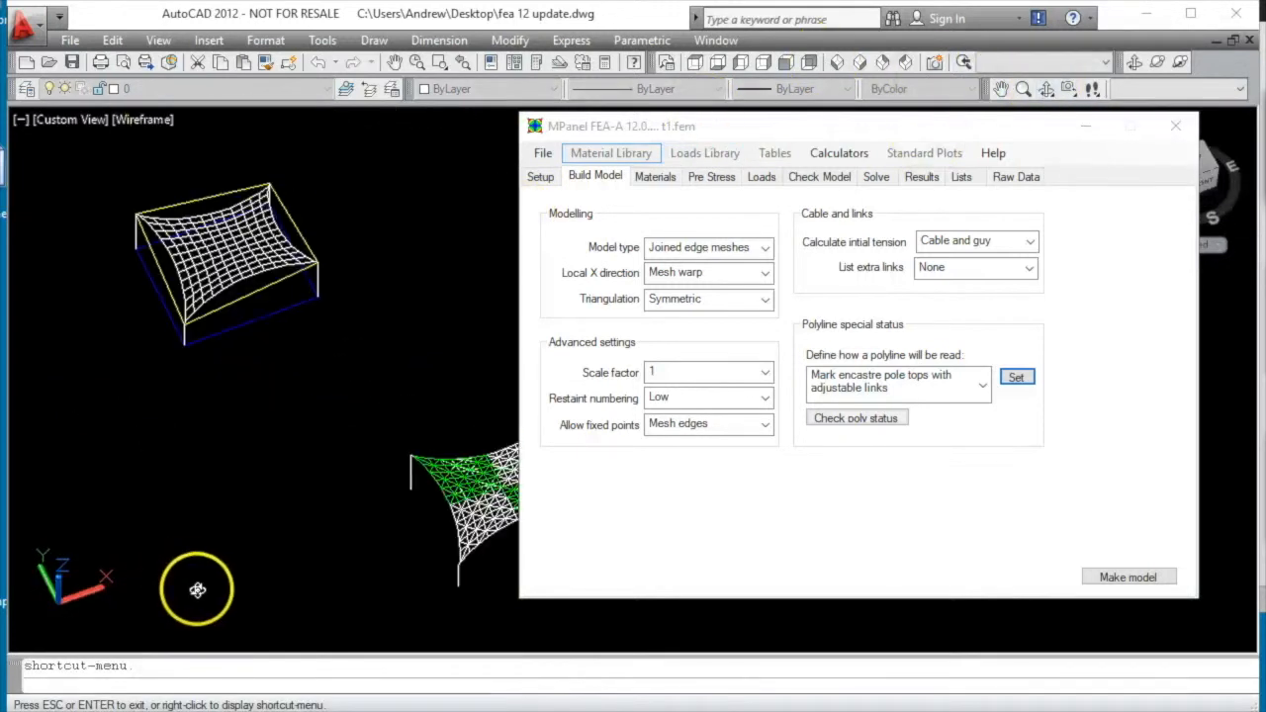
pyautogui.scroll(6, 153, 230)
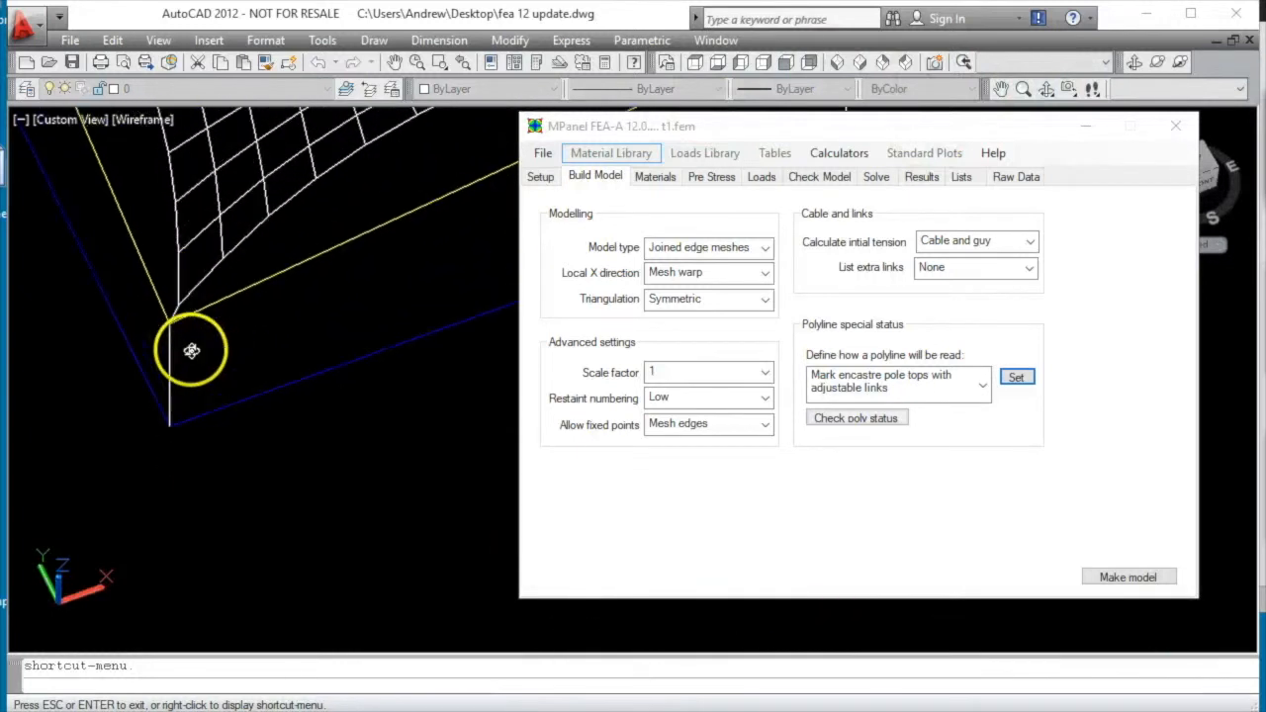
pyautogui.press('Escape')
pyautogui.scroll(3, 175, 299)
pyautogui.click(167, 318)
pyautogui.click(158, 298)
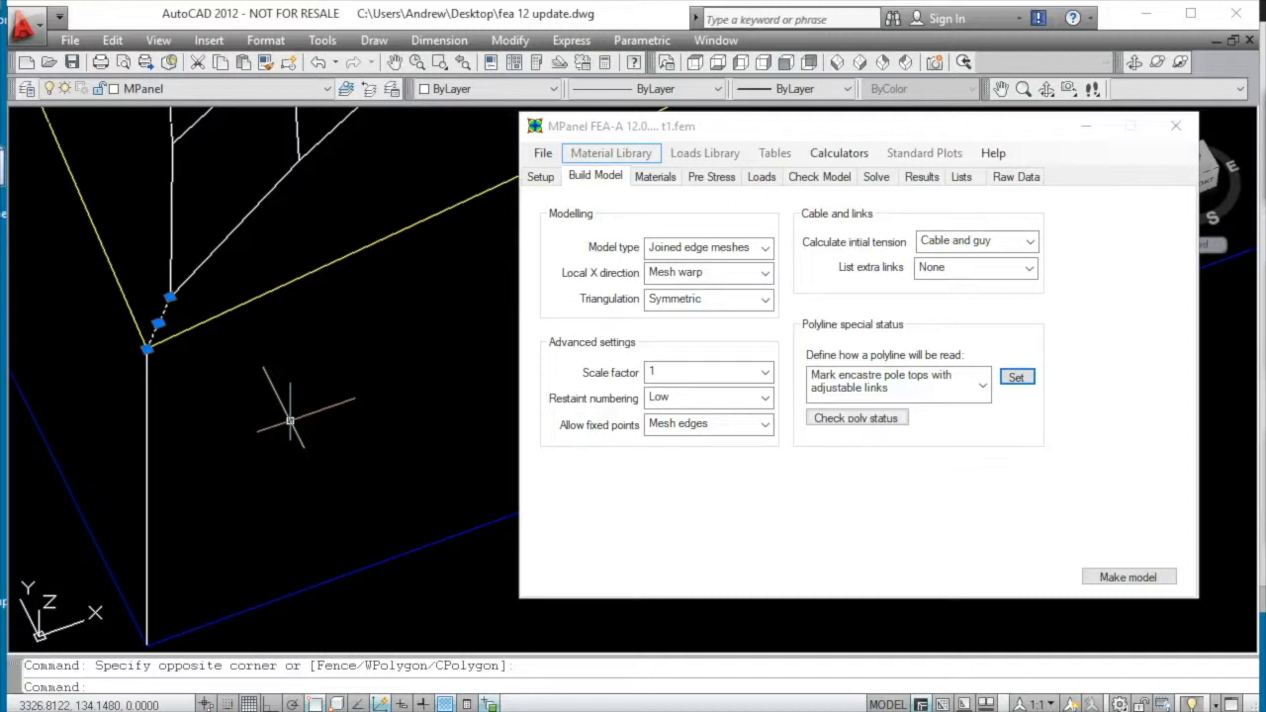
pyautogui.scroll(-8, 197, 375)
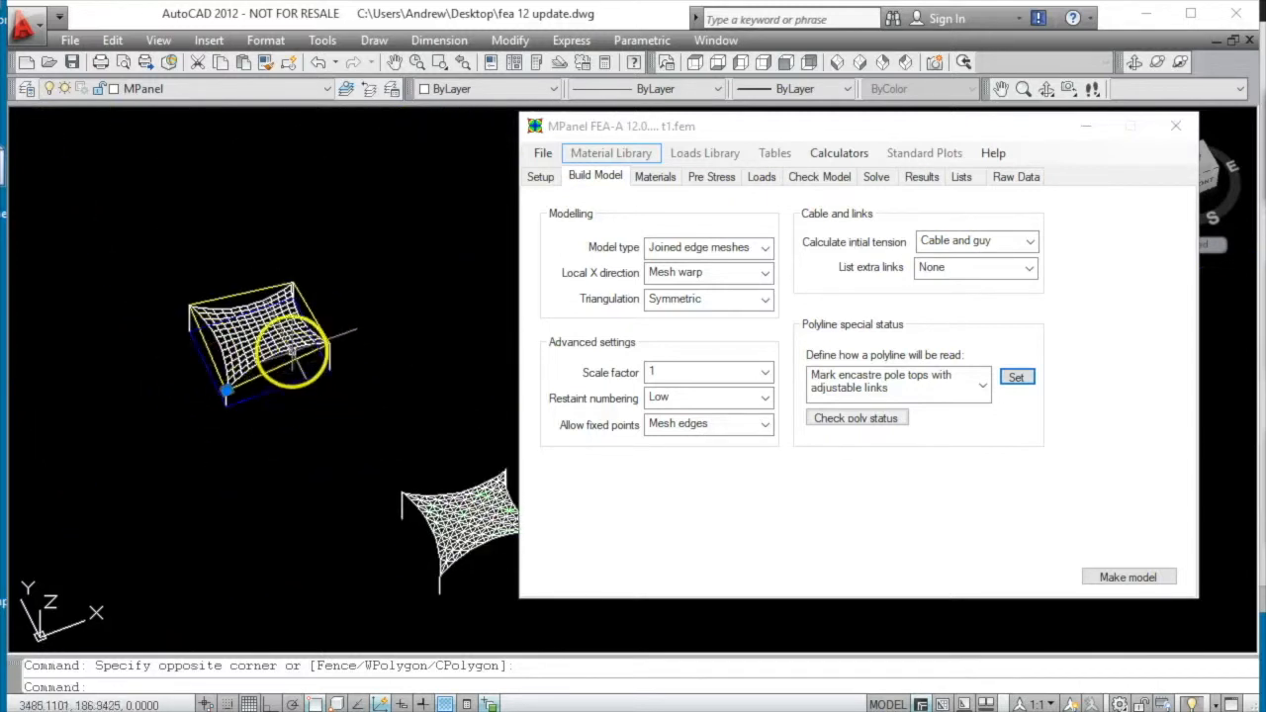
pyautogui.scroll(2, 297, 366)
pyautogui.press('Escape')
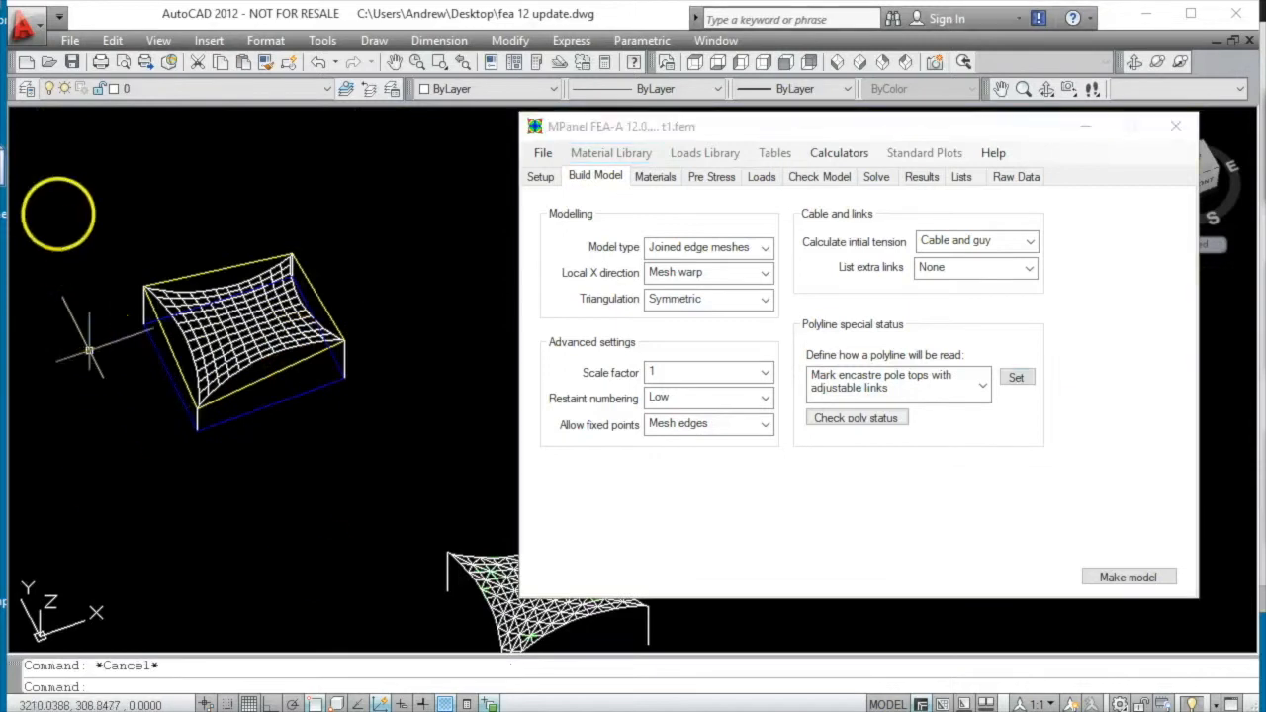
# - Build the FEA model from the original mesh, poles and yellow boundary, overwriting the existing file without preserving materials or lists
pyautogui.click(59, 209)
pyautogui.click(395, 490)
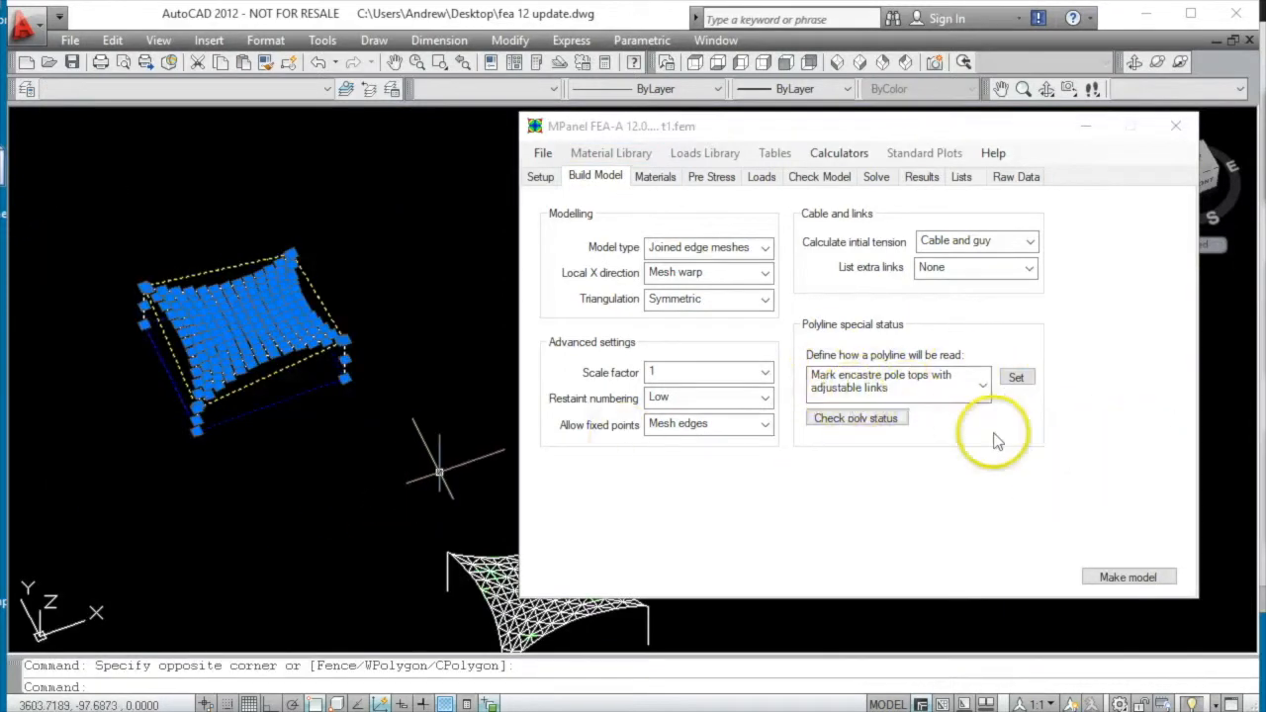
pyautogui.click(1129, 578)
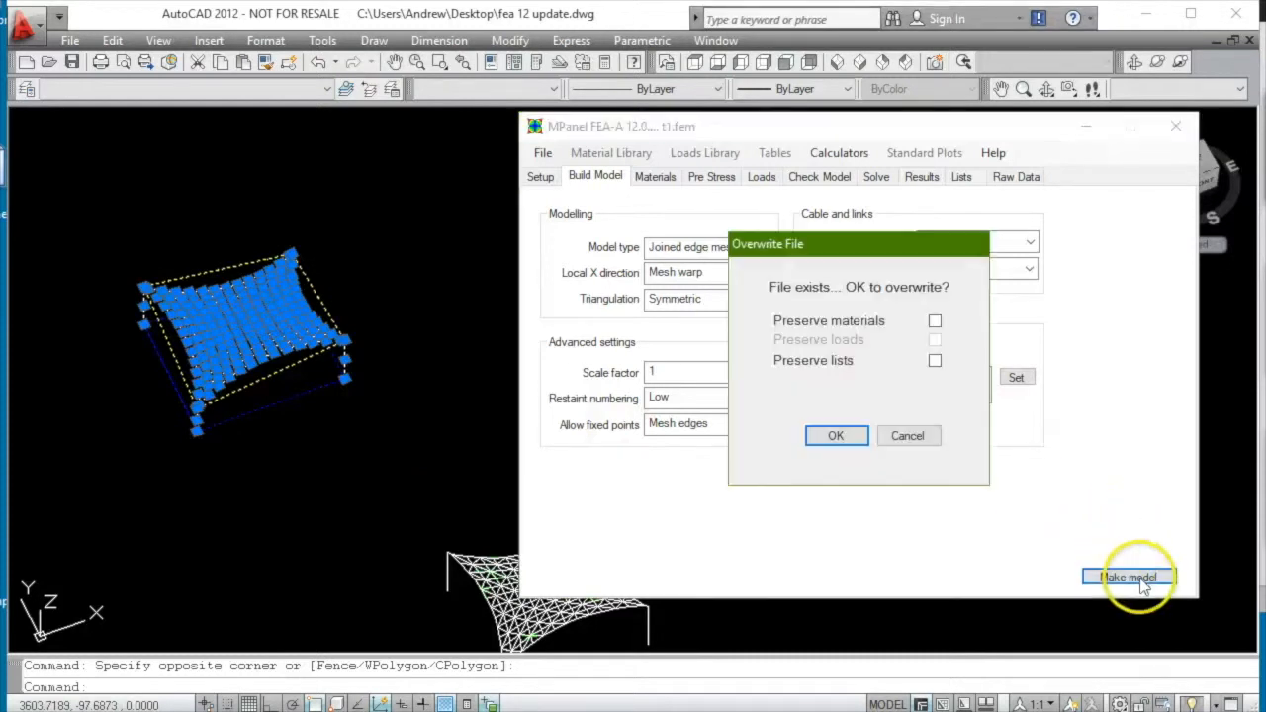
pyautogui.click(857, 440)
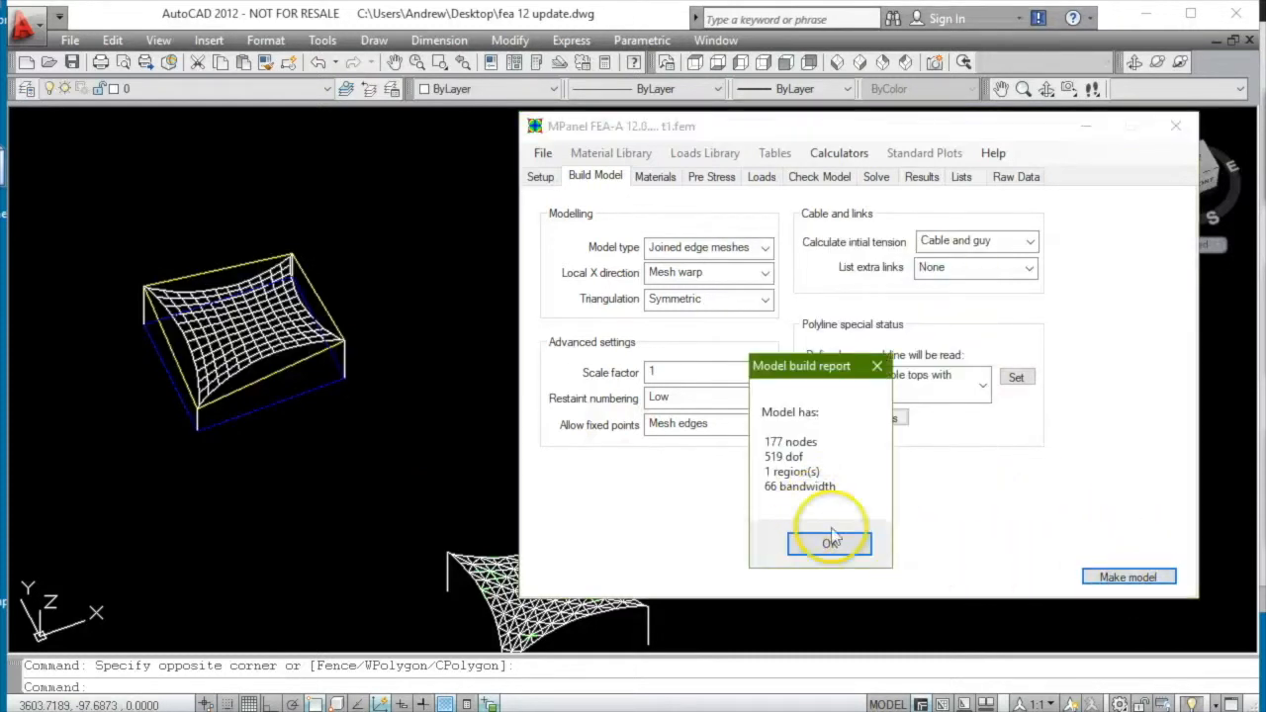
pyautogui.click(821, 543)
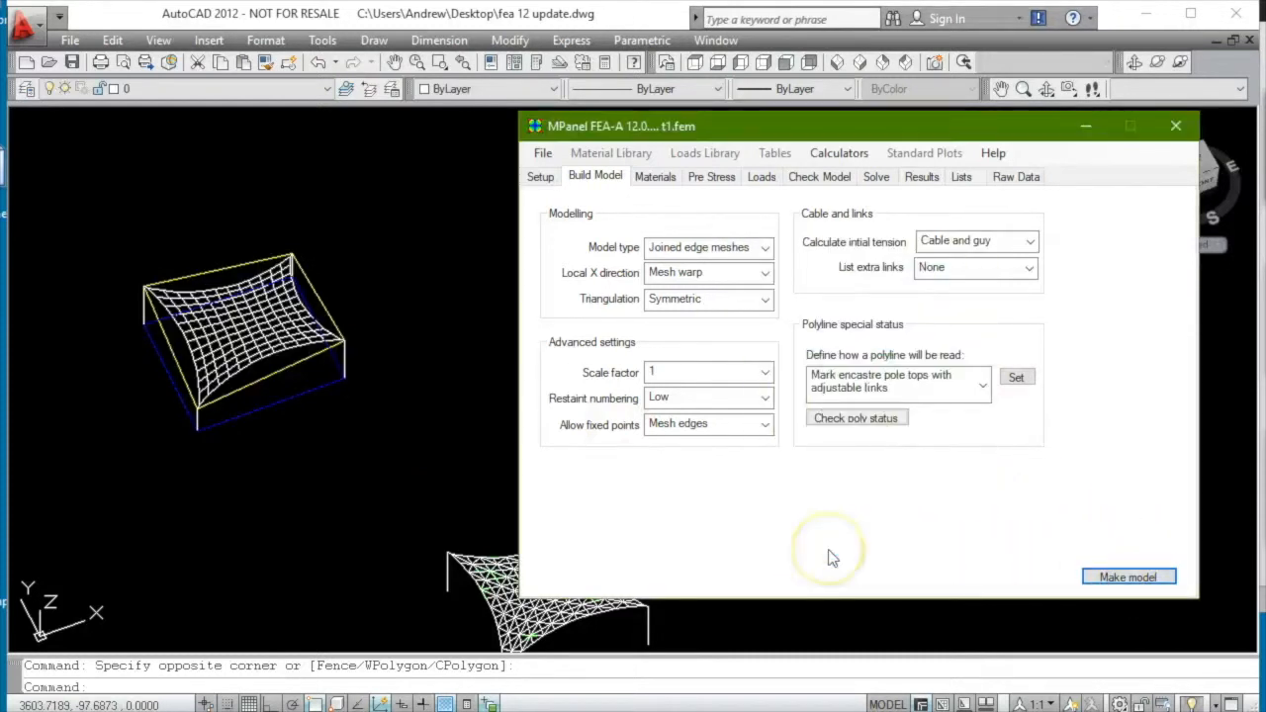
# - Review the rebuilt model's cable, link and pole material properties together with the initial link tensions
pyautogui.click(661, 177)
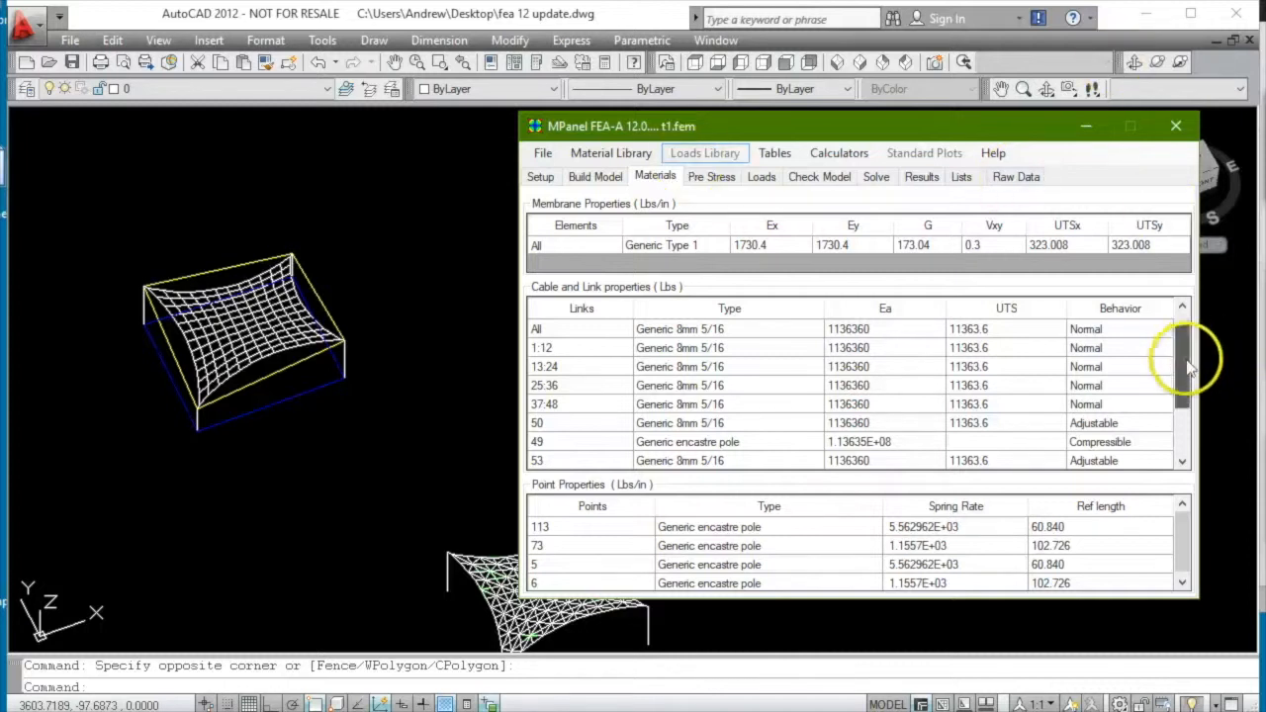
pyautogui.moveTo(1183, 364); pyautogui.dragTo(1187, 401)
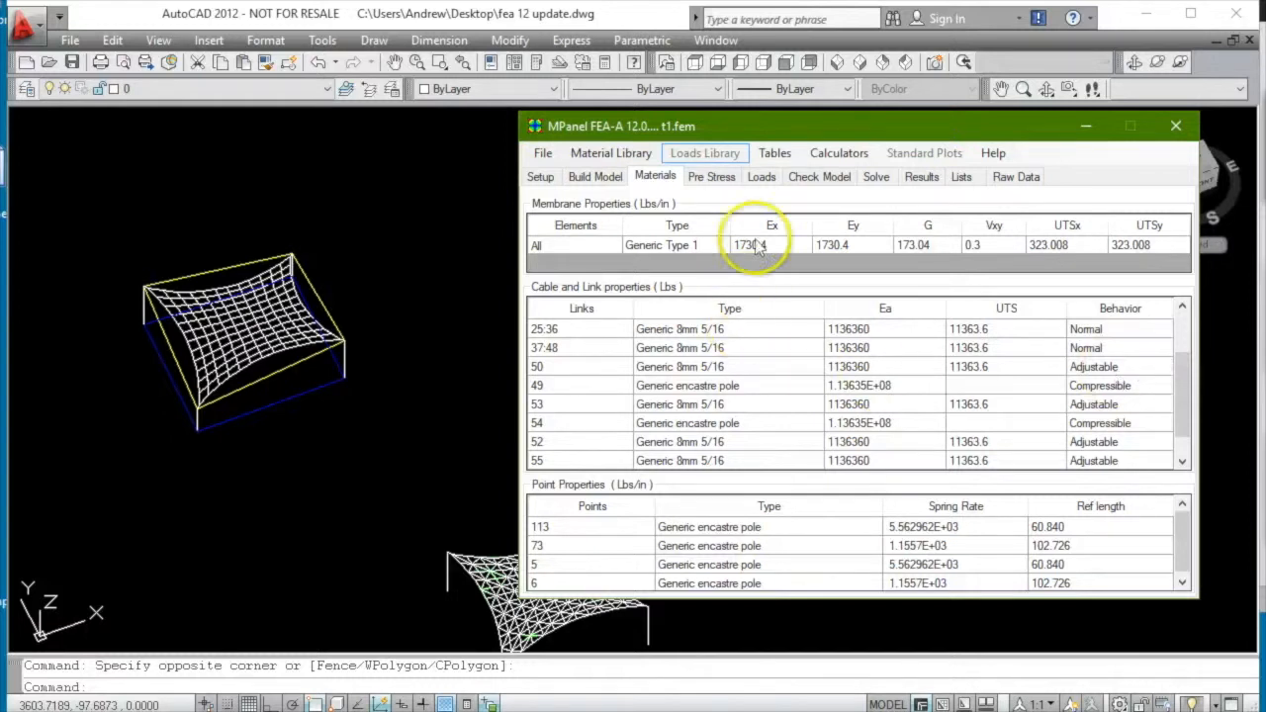
pyautogui.click(705, 178)
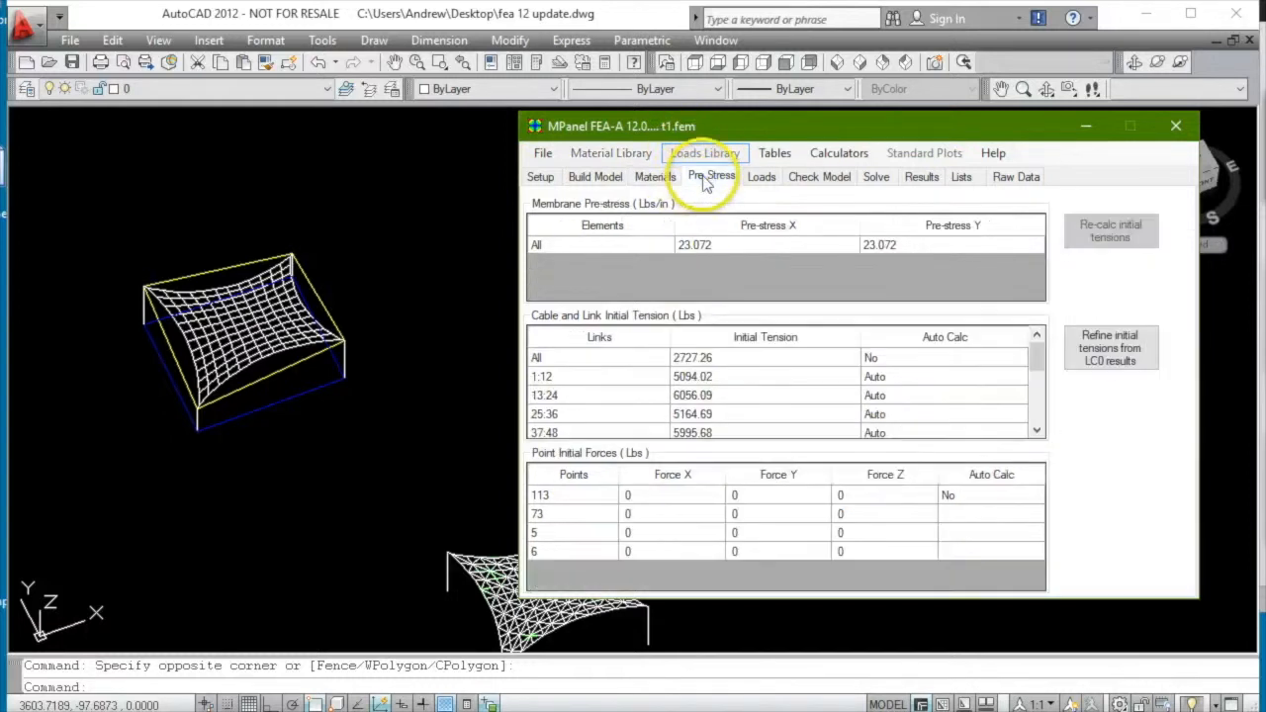
pyautogui.moveTo(1037, 368); pyautogui.dragTo(1037, 386)
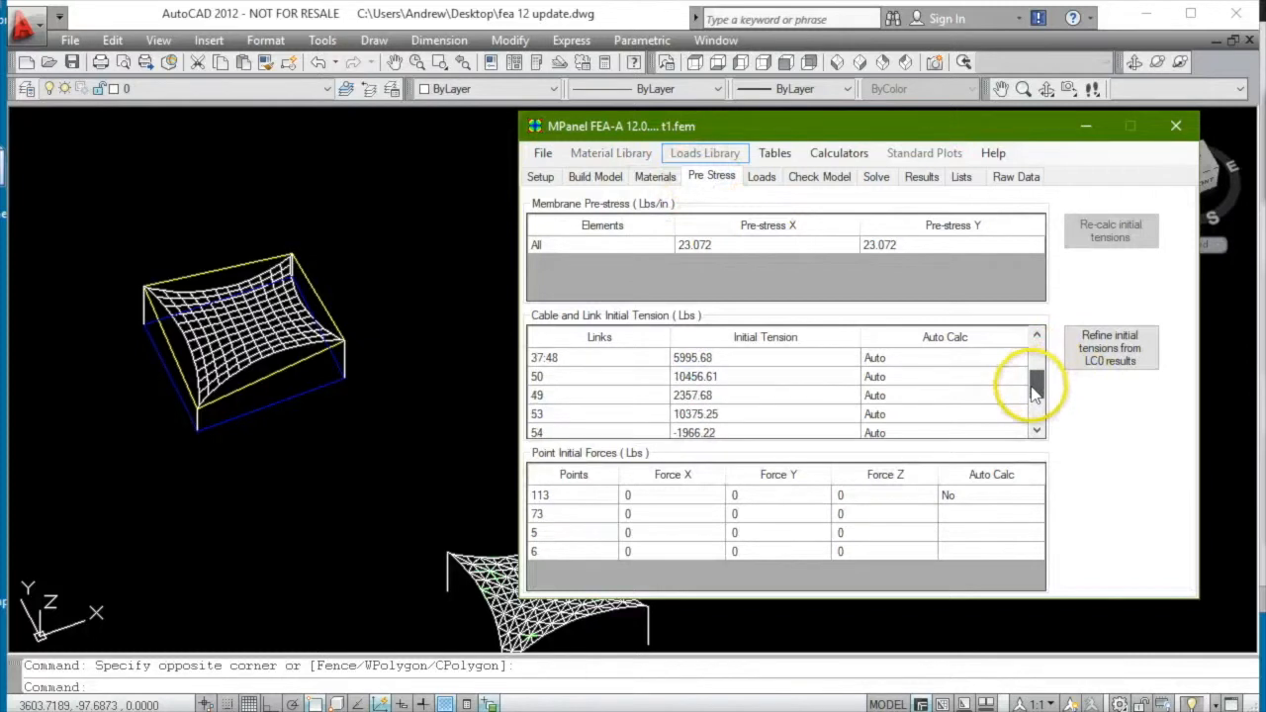
pyautogui.click(650, 179)
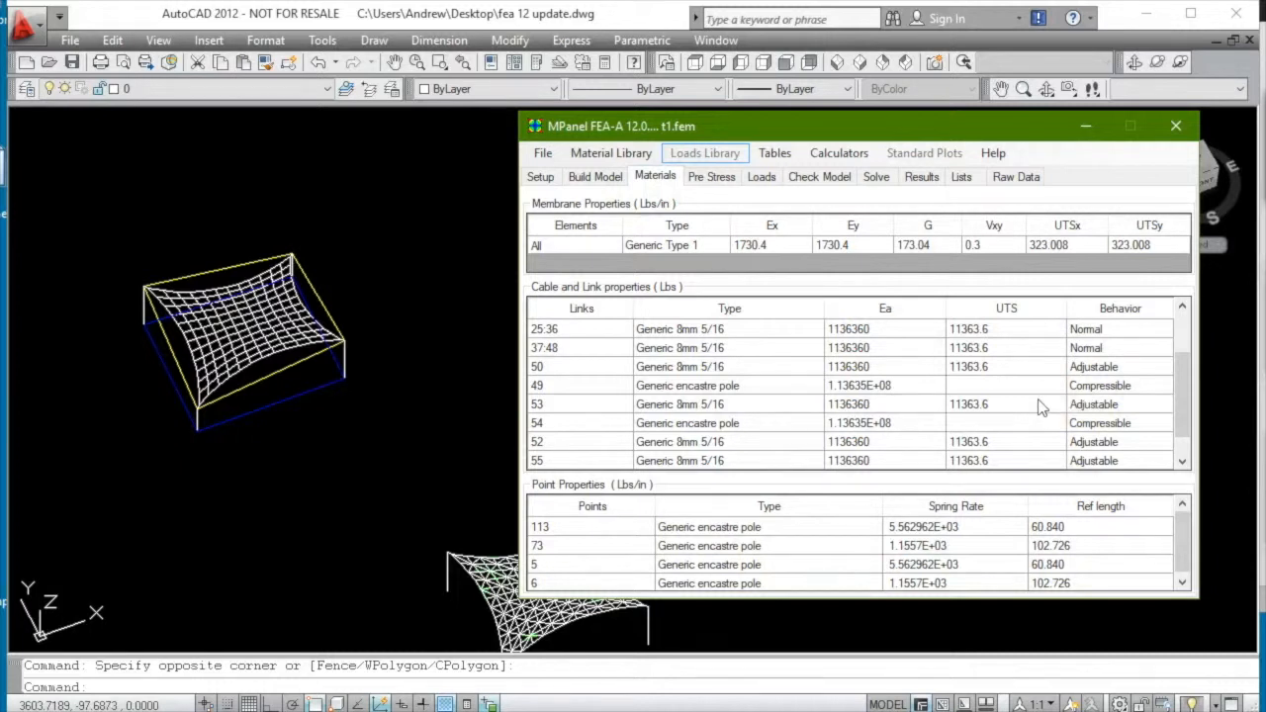
pyautogui.click(714, 180)
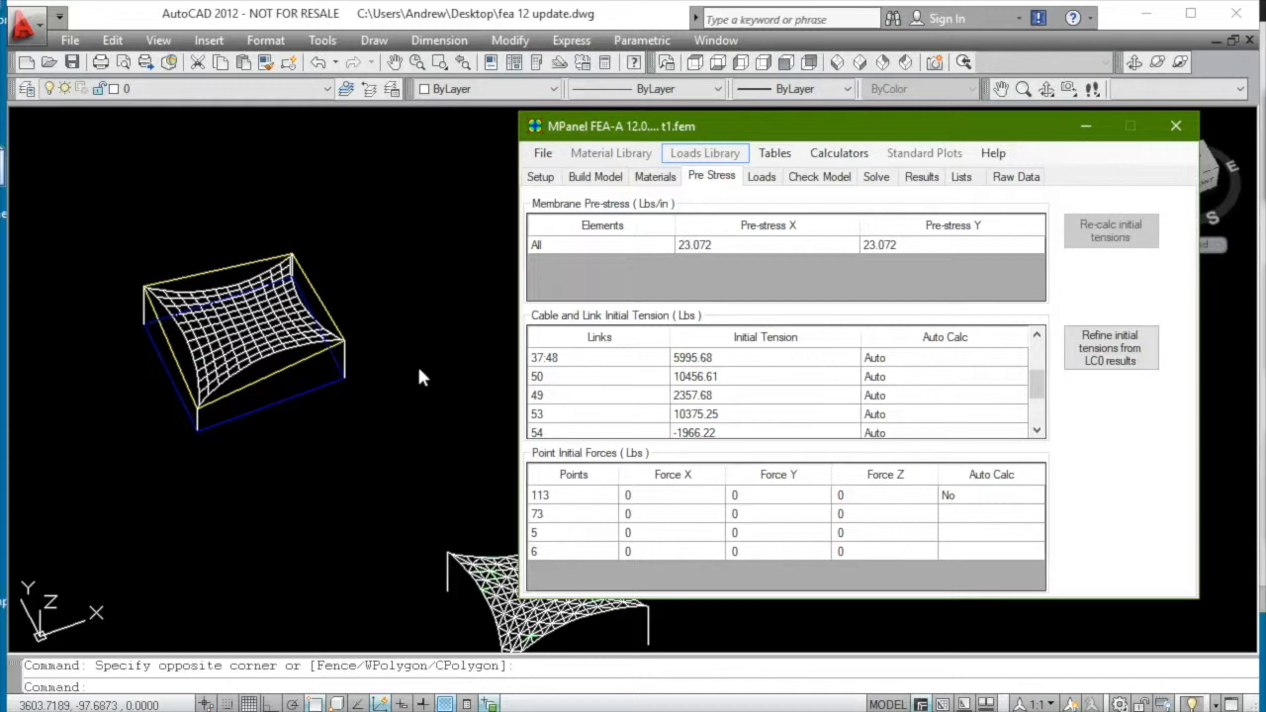
# - Solve the rebuilt adjustable-link model for Pre-Stress Only (LC0) with 100 maximum iterations and 1E-6 tolerance, and save the results
pyautogui.click(333, 450)
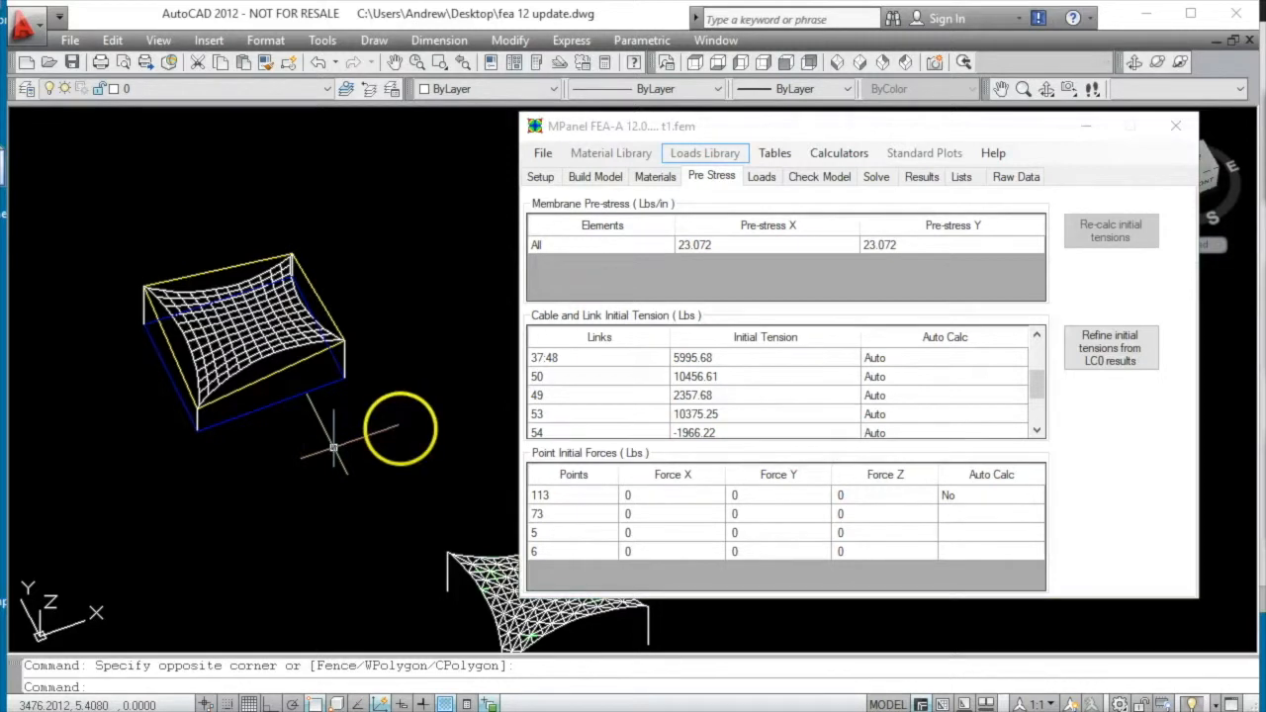
pyautogui.scroll(-3, 158, 457)
pyautogui.scroll(-4, 158, 457)
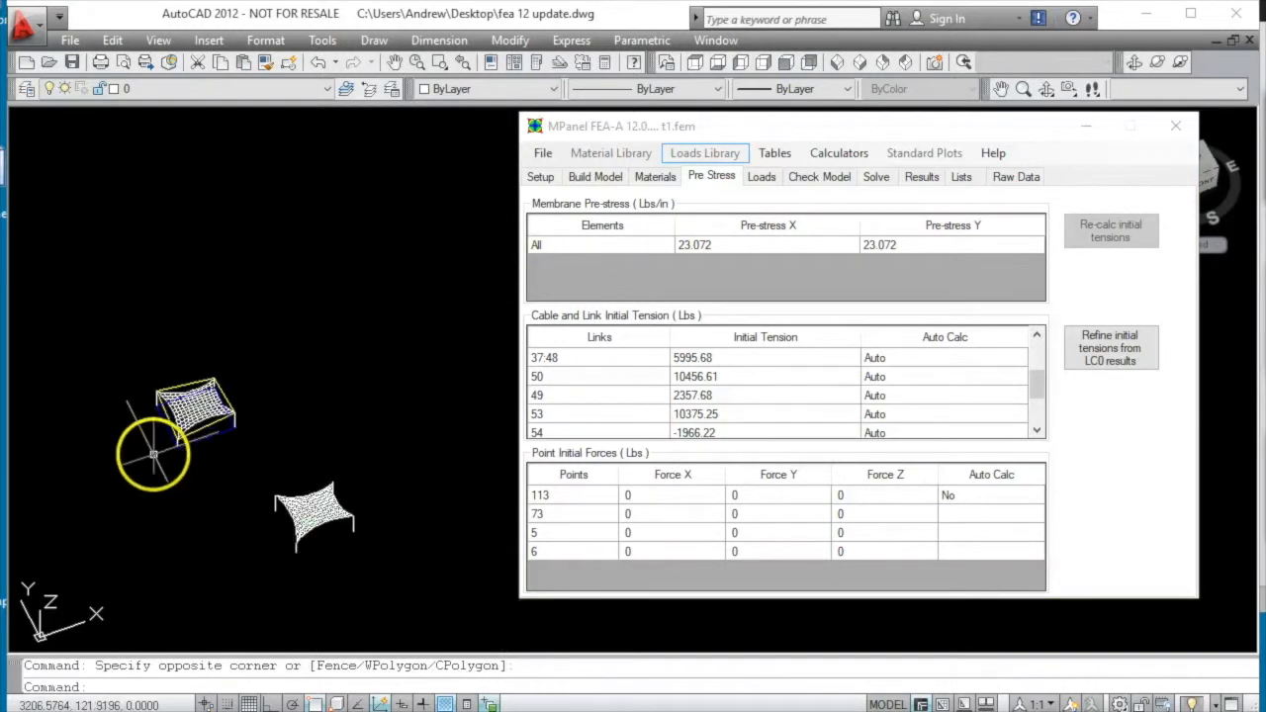
pyautogui.click(877, 179)
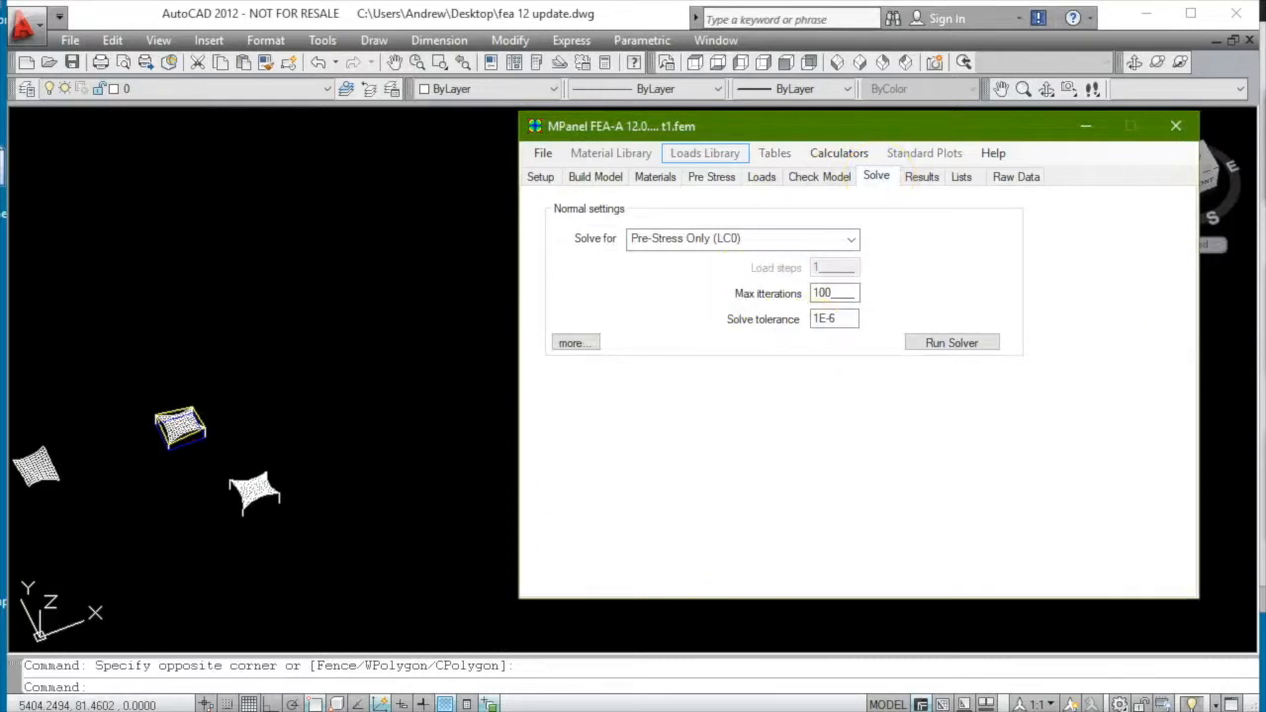
pyautogui.click(955, 345)
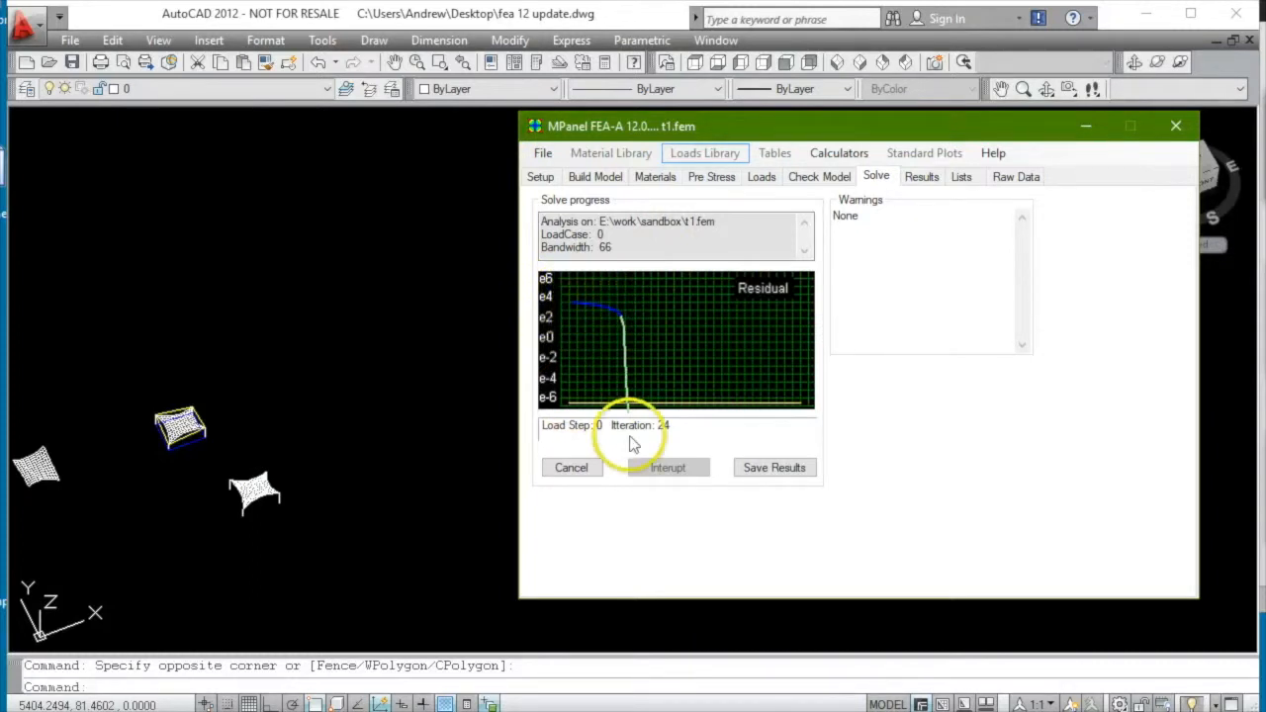
pyautogui.click(769, 469)
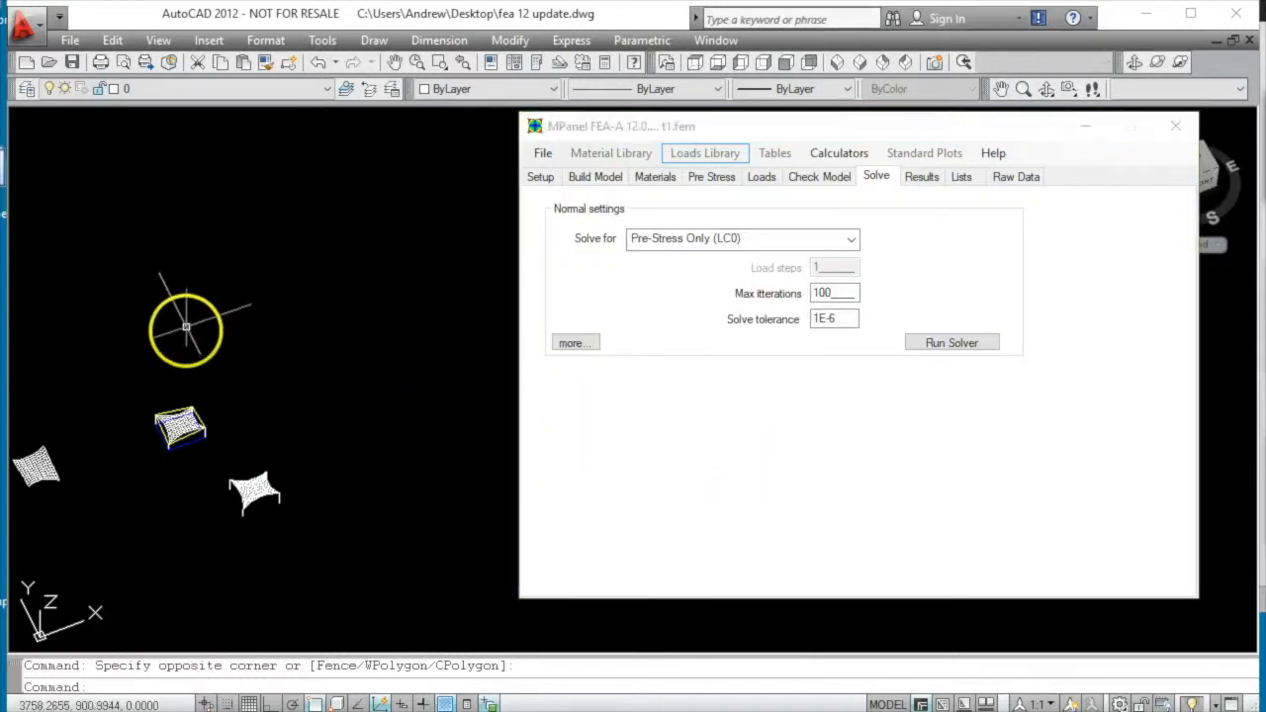
# - Plot the new LoadCase 0 displaced shape at scale factor 1, at a specified point beside the previous displaced plot
pyautogui.scroll(5, 276, 523)
pyautogui.scroll(-3, 172, 353)
pyautogui.scroll(-2, 198, 367)
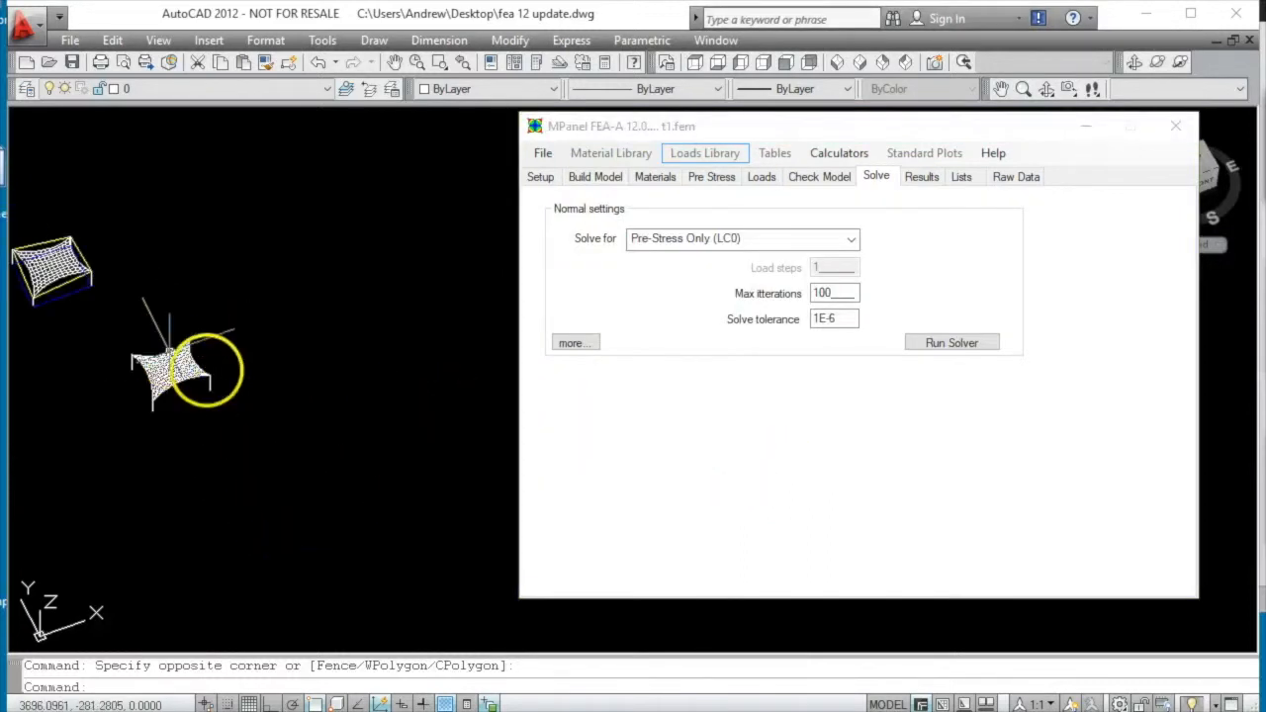
pyautogui.scroll(3, 259, 416)
pyautogui.keyDown('shift'); pyautogui.moveTo(156, 466); pyautogui.dragTo(289, 452, button='middle'); pyautogui.keyUp('shift')
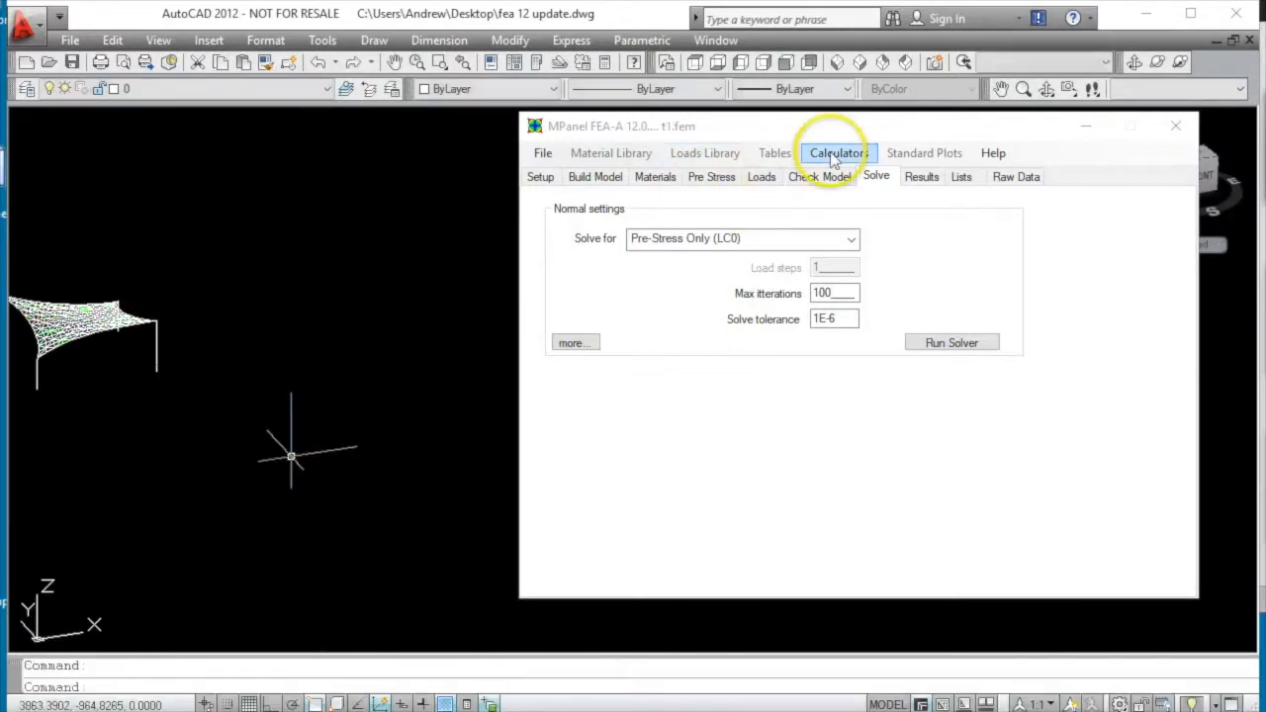
pyautogui.click(880, 155)
pyautogui.click(921, 178)
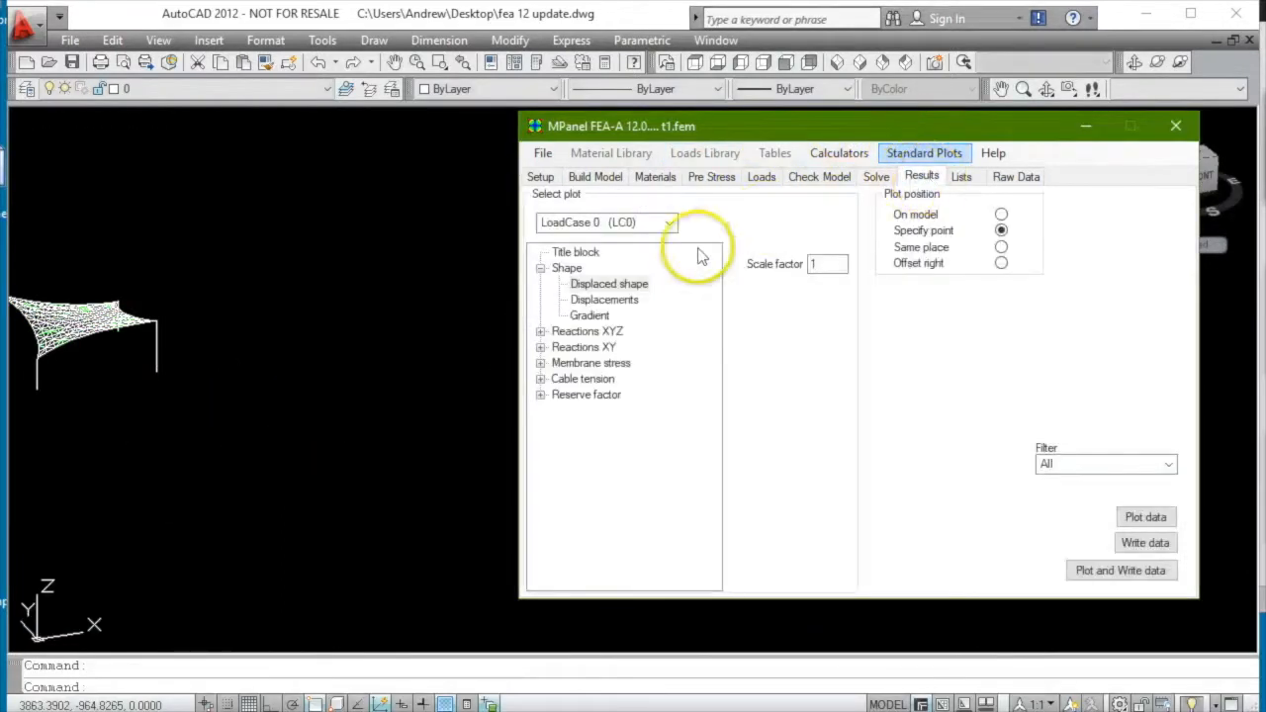
pyautogui.click(606, 284)
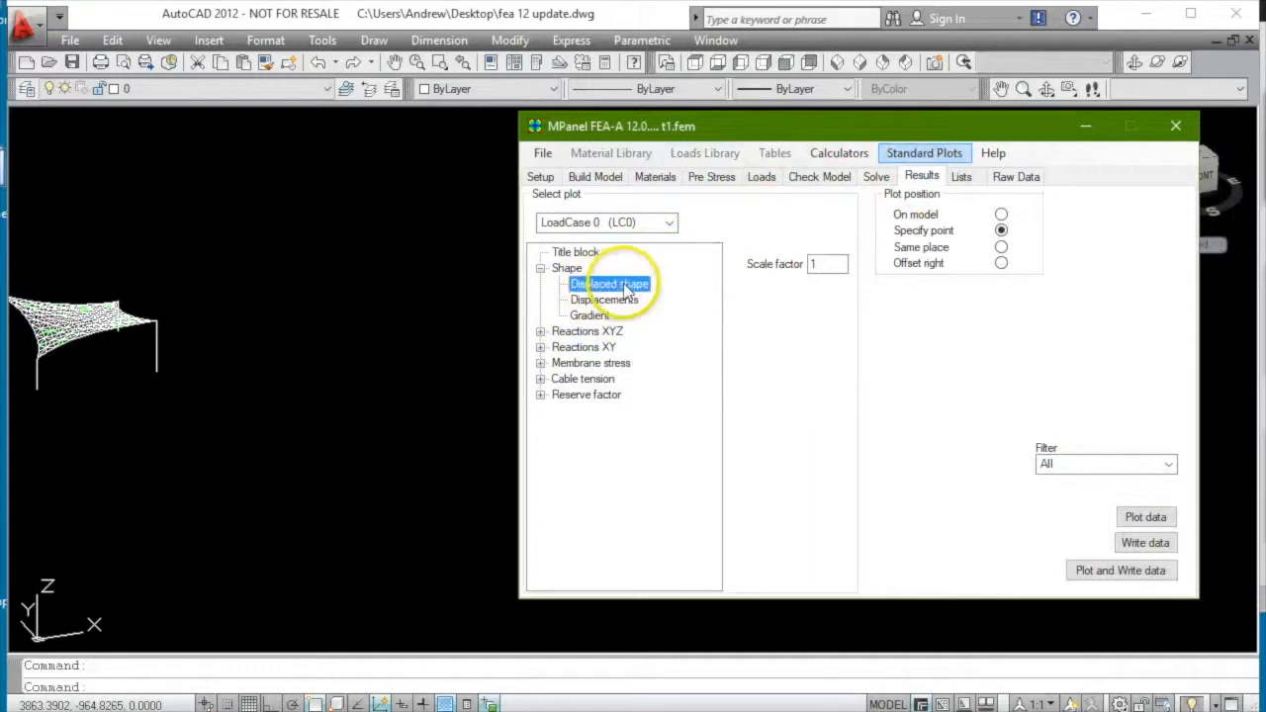
pyautogui.click(1143, 515)
pyautogui.click(250, 393)
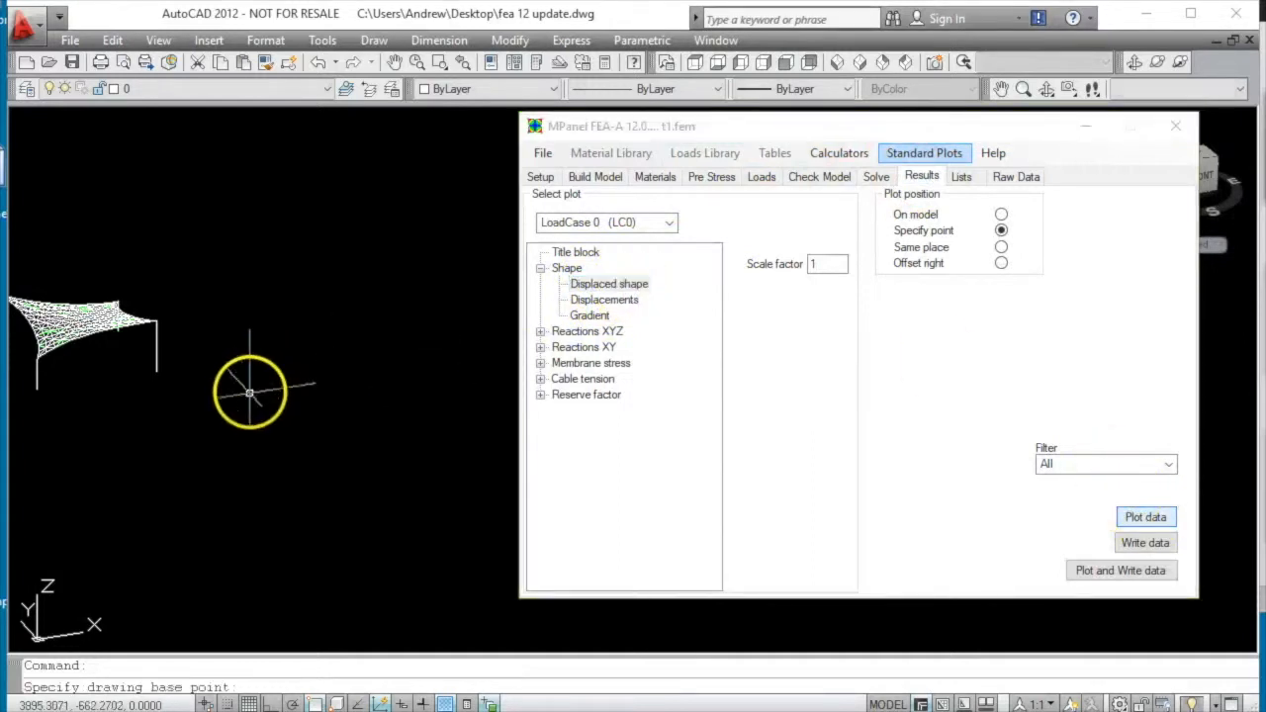
# - Examine the new plot's deformed and original lines at a pole top, and compare the overall shape with the previous plot
pyautogui.scroll(8, 370, 341)
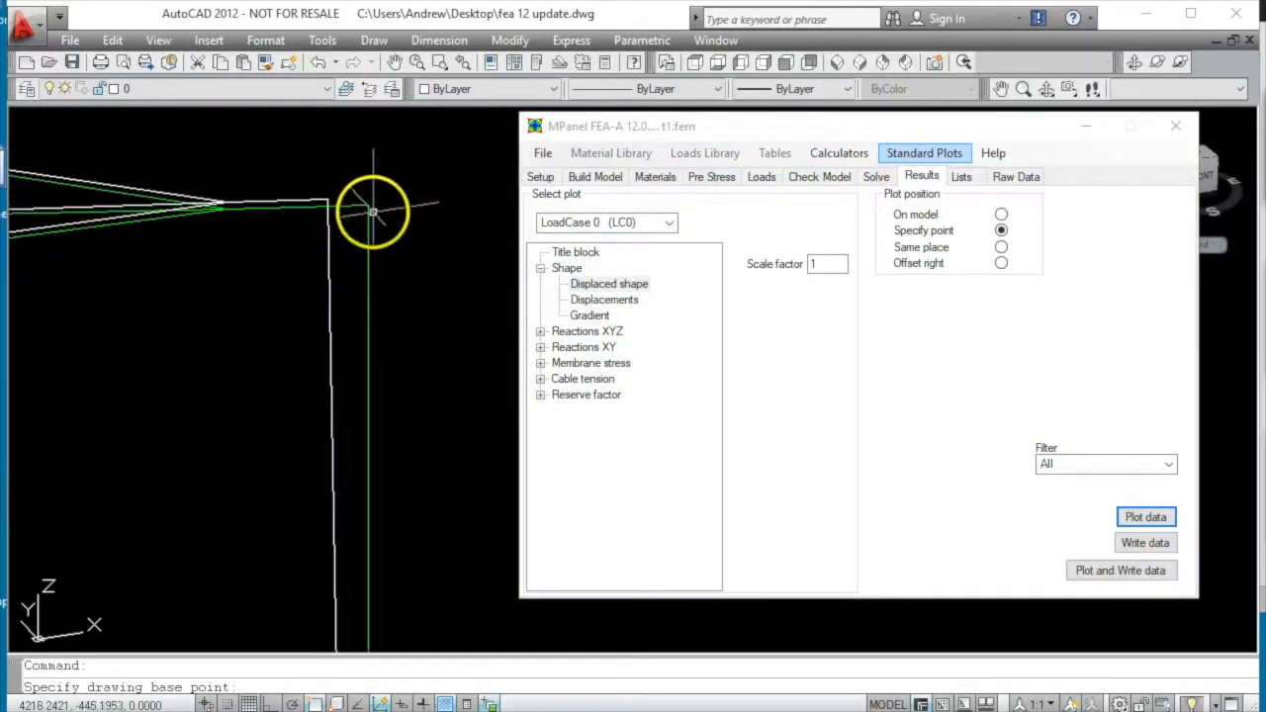
pyautogui.scroll(1, 269, 206)
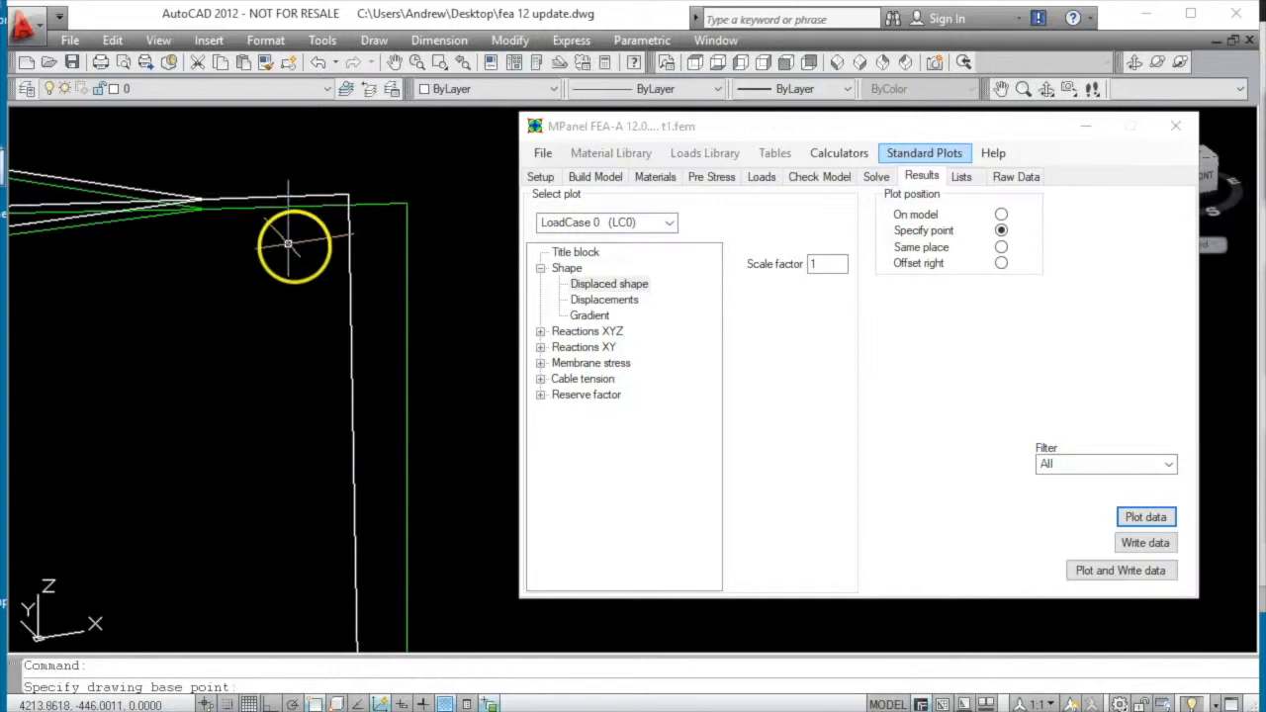
pyautogui.scroll(-5, 353, 247)
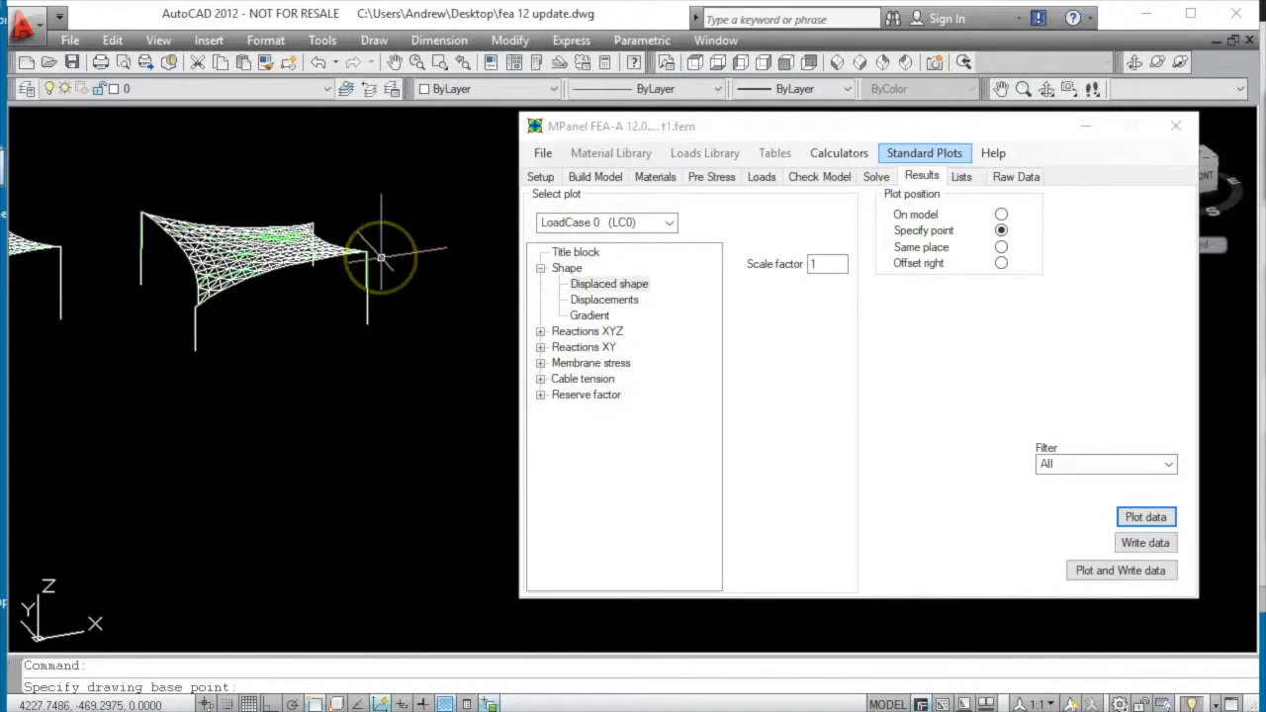
pyautogui.scroll(-2, 380, 257)
pyautogui.click(186, 333)
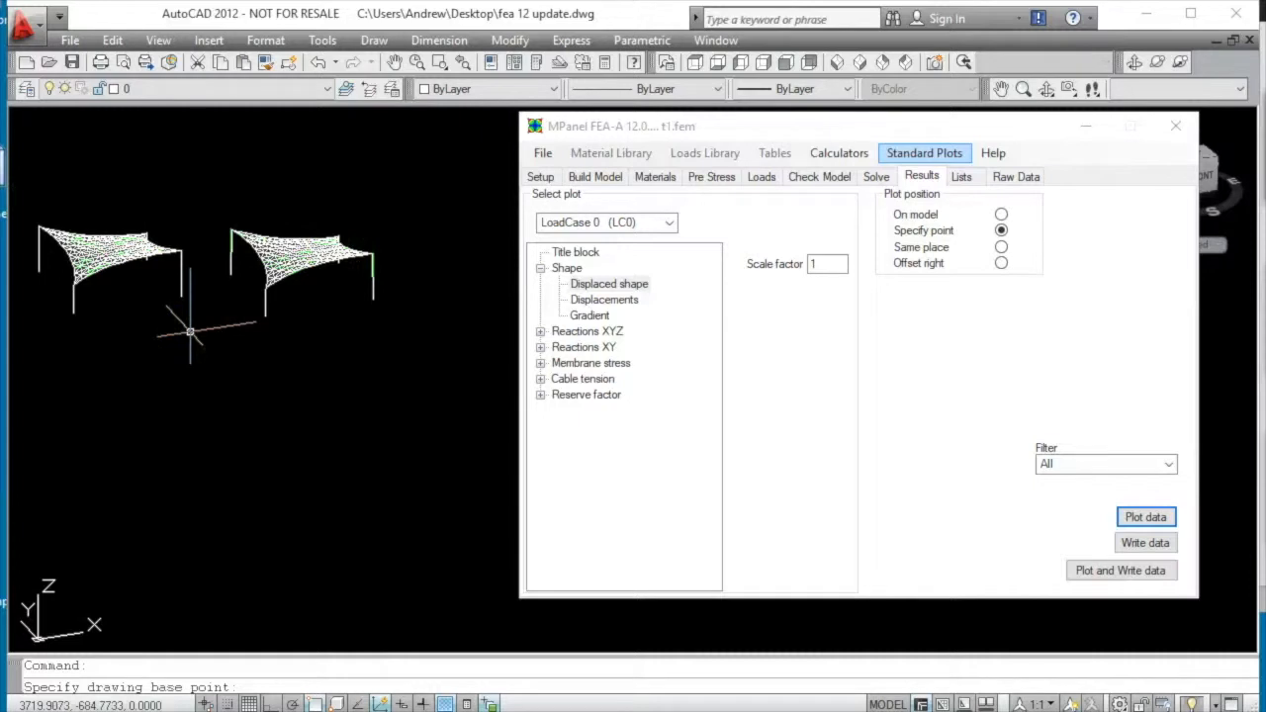
pyautogui.scroll(5, 366, 257)
pyautogui.scroll(4, 365, 242)
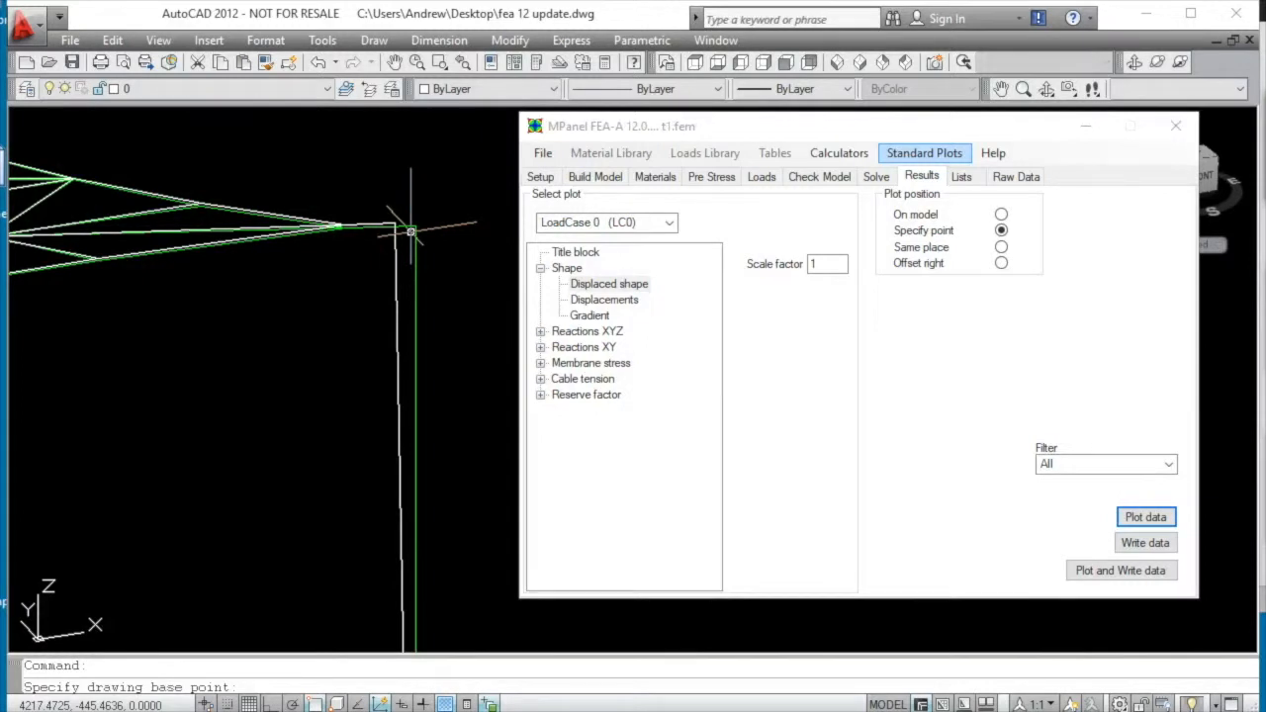
pyautogui.scroll(-5, 410, 230)
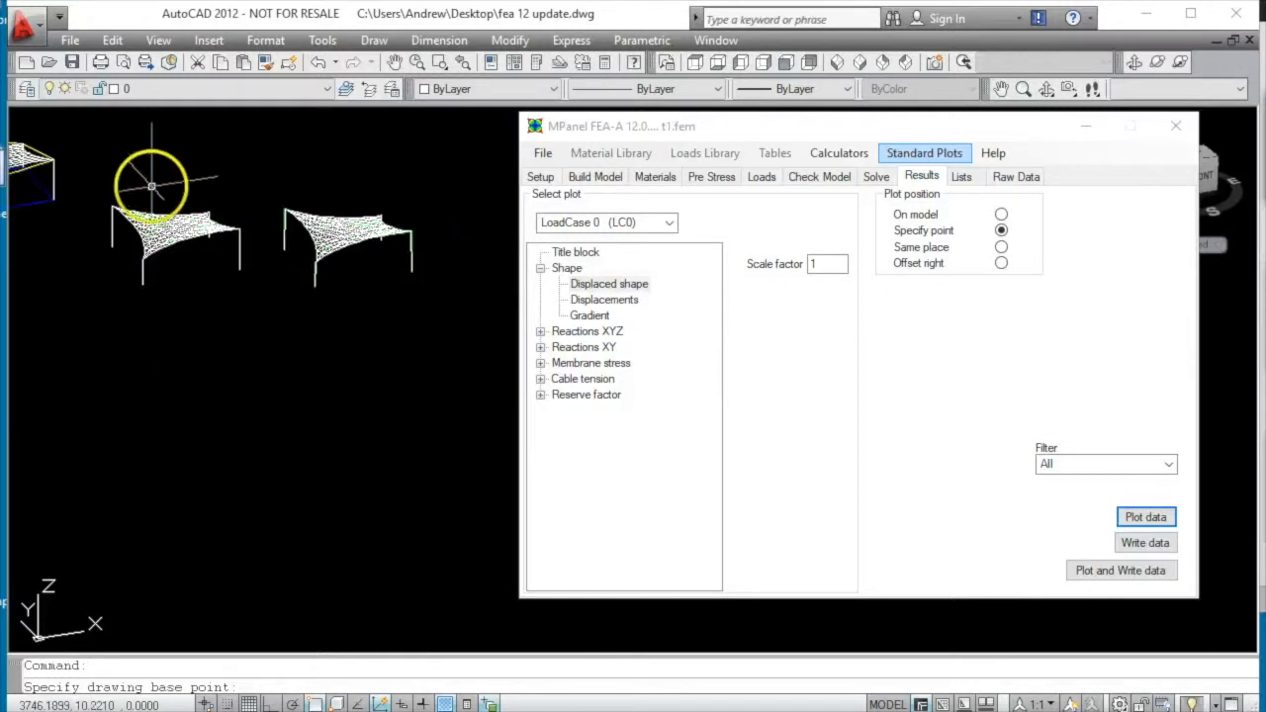
pyautogui.scroll(2, 152, 188)
pyautogui.scroll(-3, 111, 194)
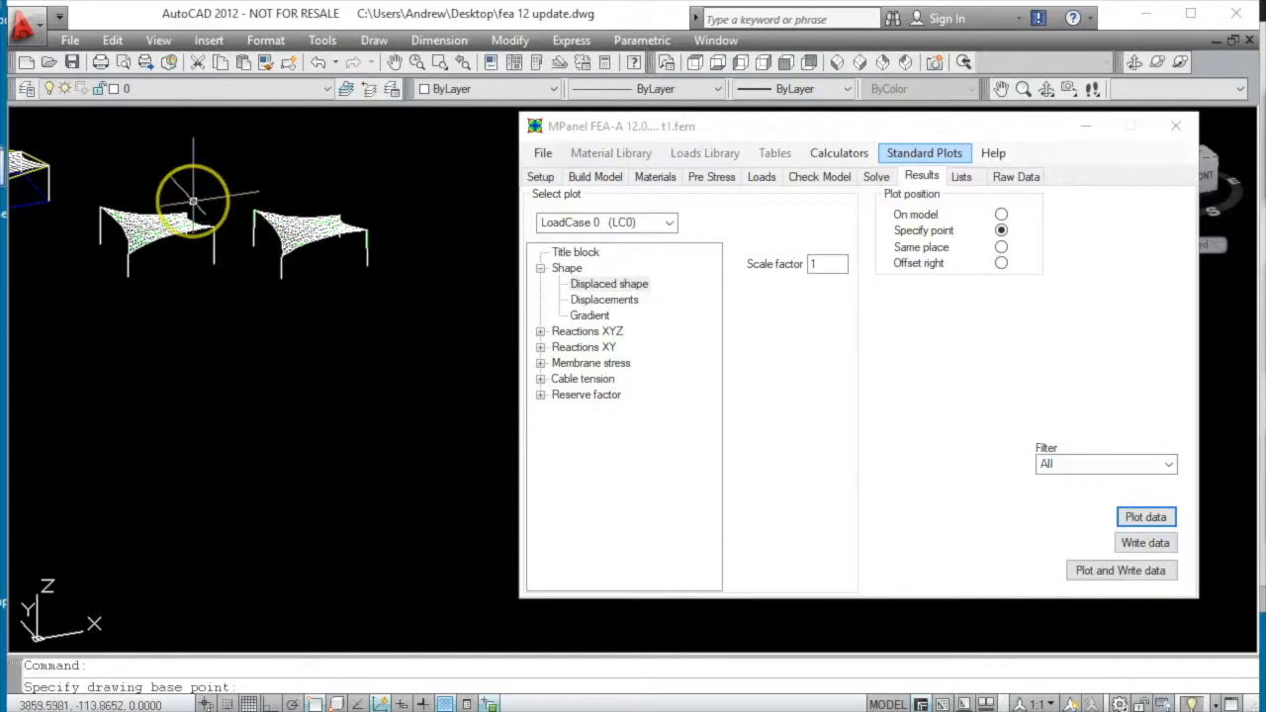
pyautogui.scroll(2, 193, 201)
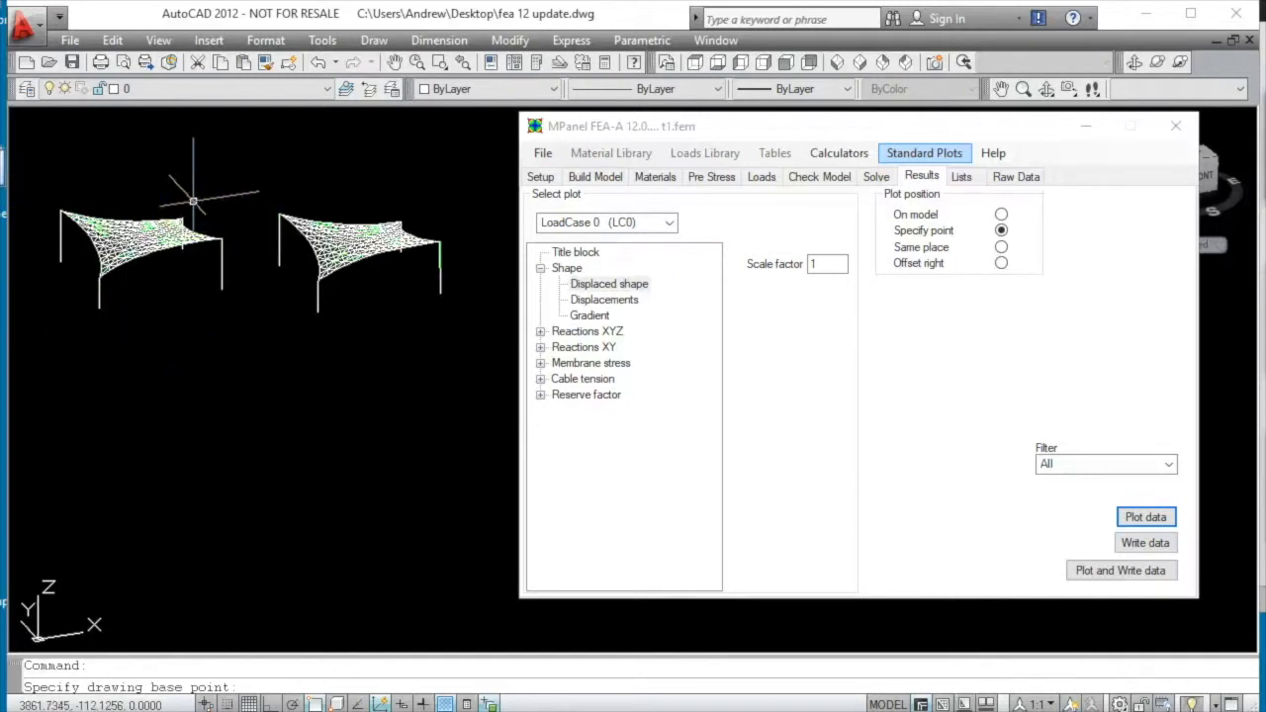
# - Review the adjustable link and encastre pole properties, and recheck the link's displacement at the pole top in the new plot
pyautogui.click(655, 176)
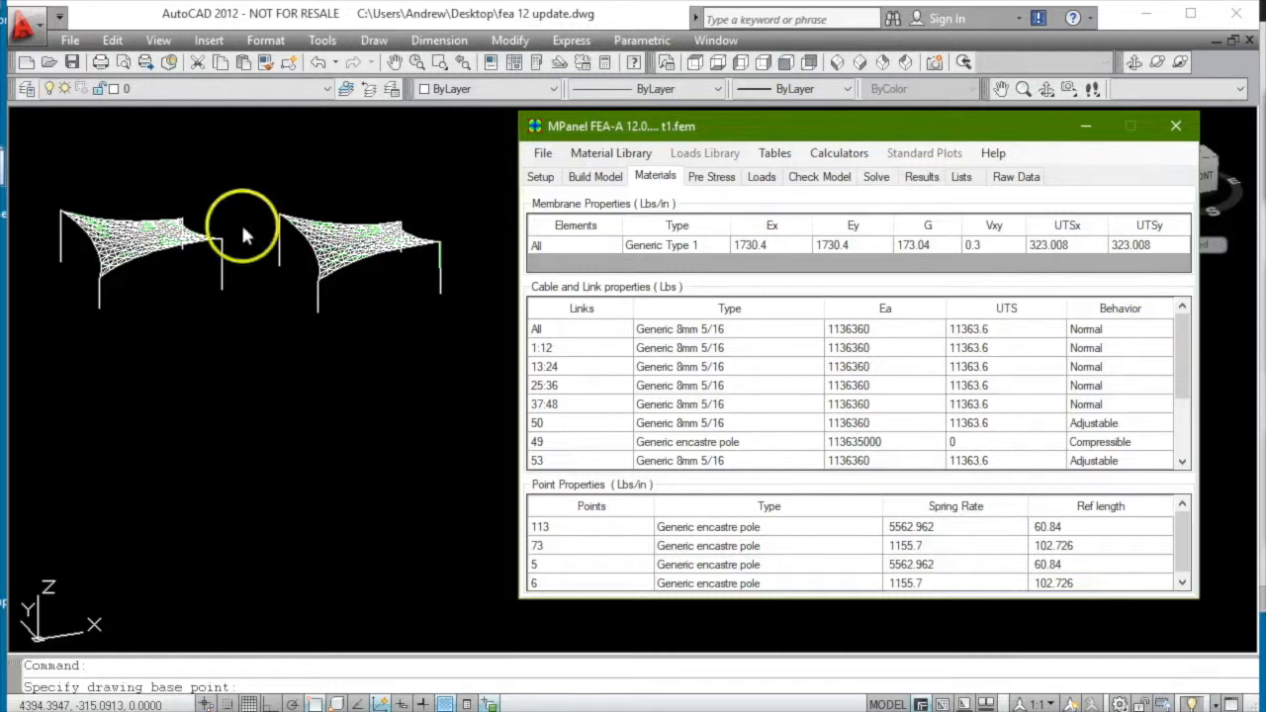
pyautogui.scroll(4, 439, 222)
pyautogui.scroll(5, 422, 276)
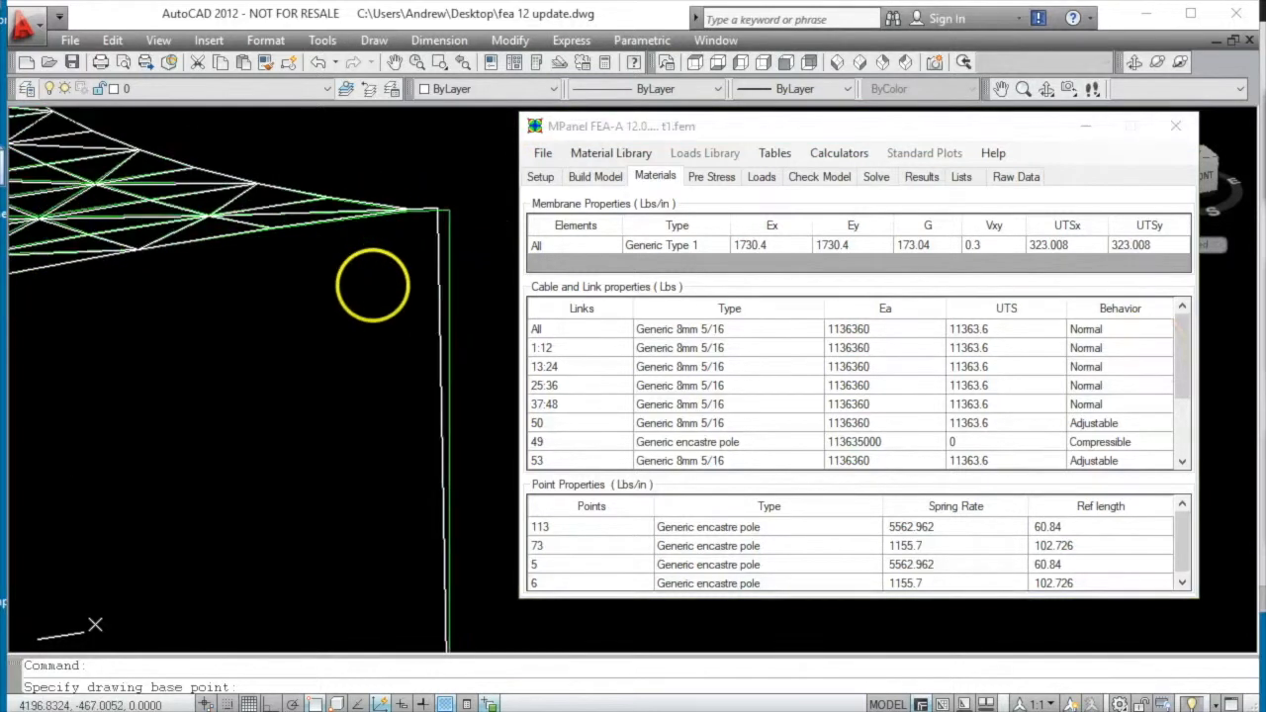
pyautogui.scroll(-3, 274, 351)
pyautogui.scroll(3, 296, 255)
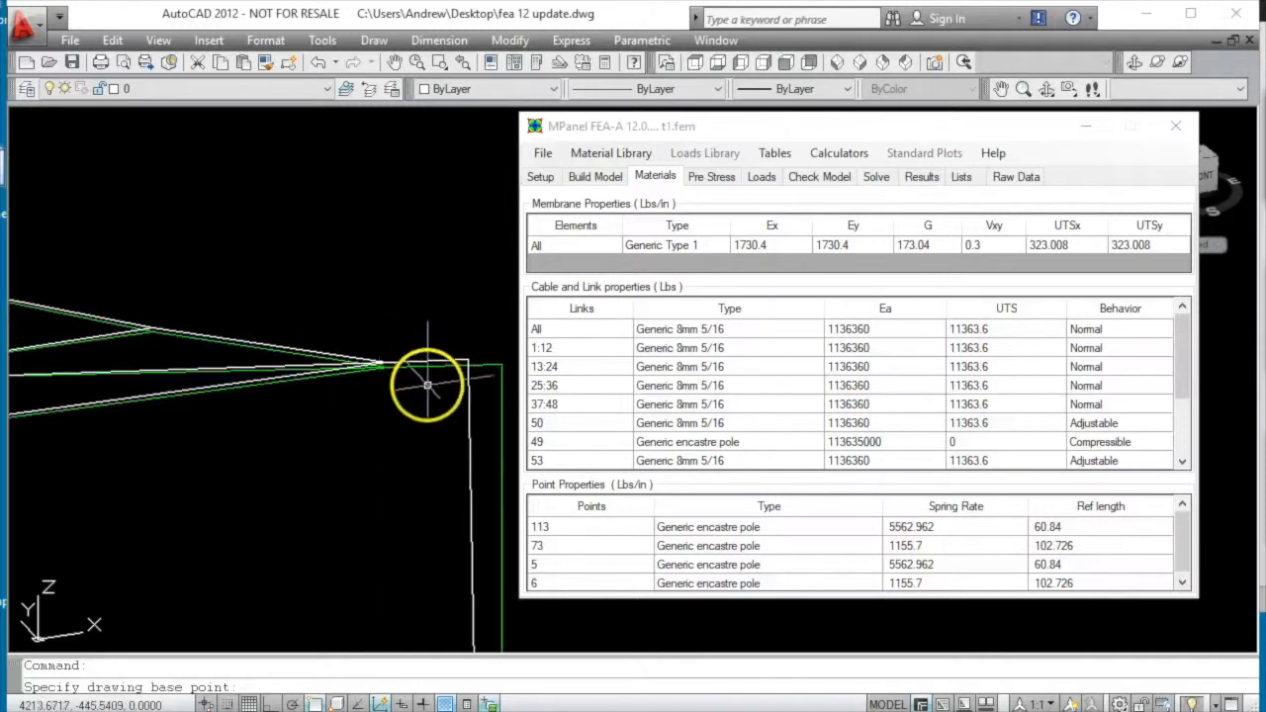
pyautogui.scroll(-5, 433, 326)
pyautogui.scroll(-8, 433, 322)
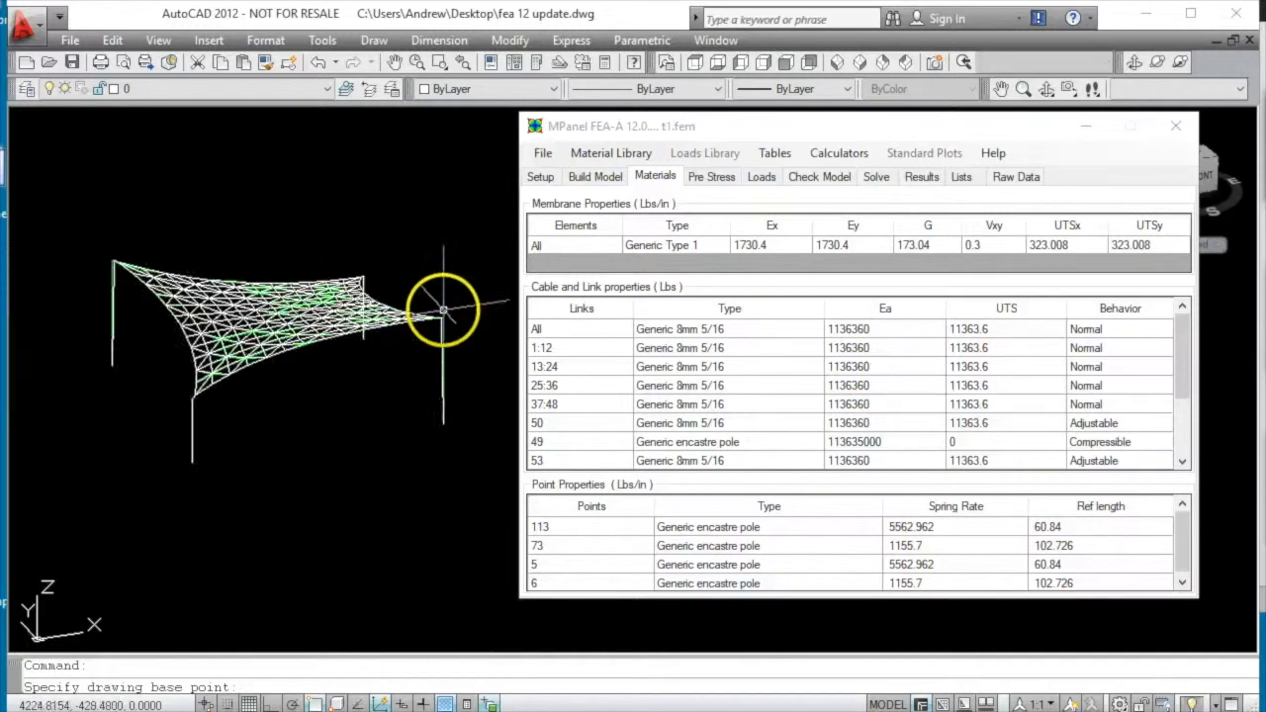